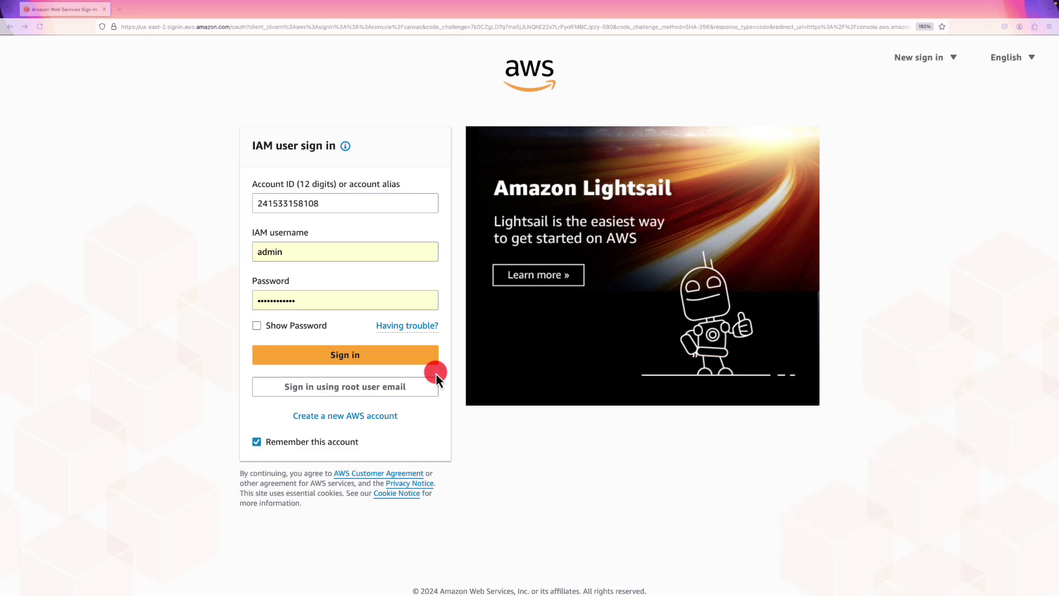
Start a 'VPC and more' VPC creation and name it eksDemoVPC.
{"action": "left_click", "coordinate": [434, 356]}
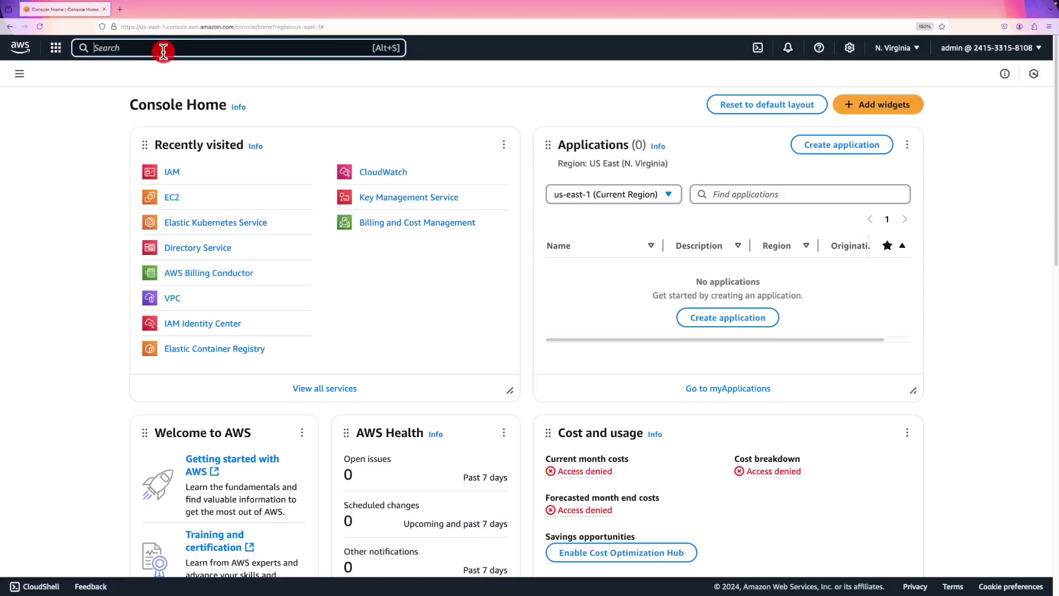
{"action": "type", "text": "VPC"}
{"action": "key", "text": "Return"}
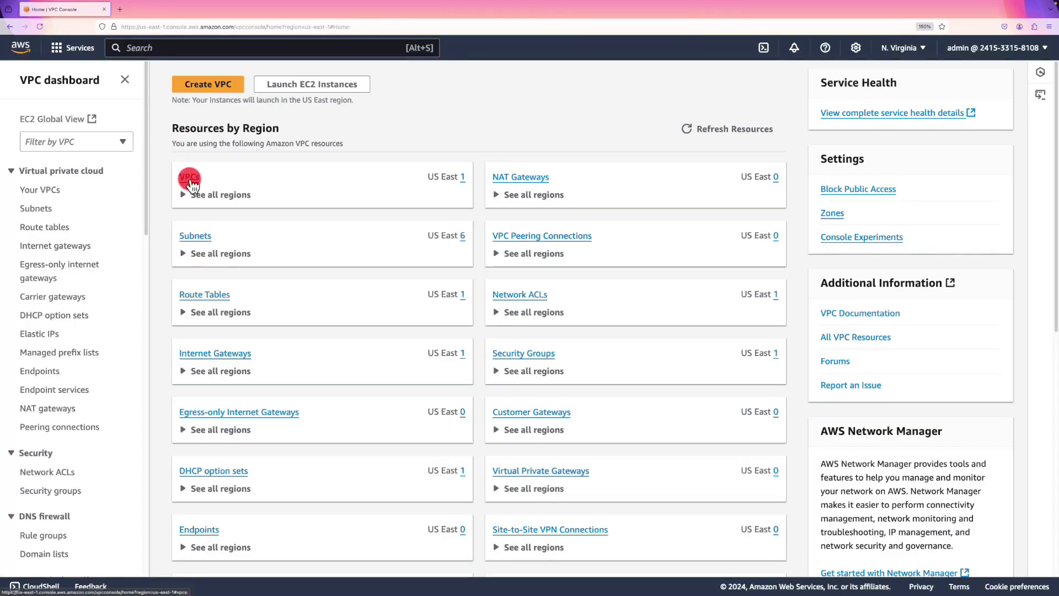
{"action": "left_click", "coordinate": [184, 175]}
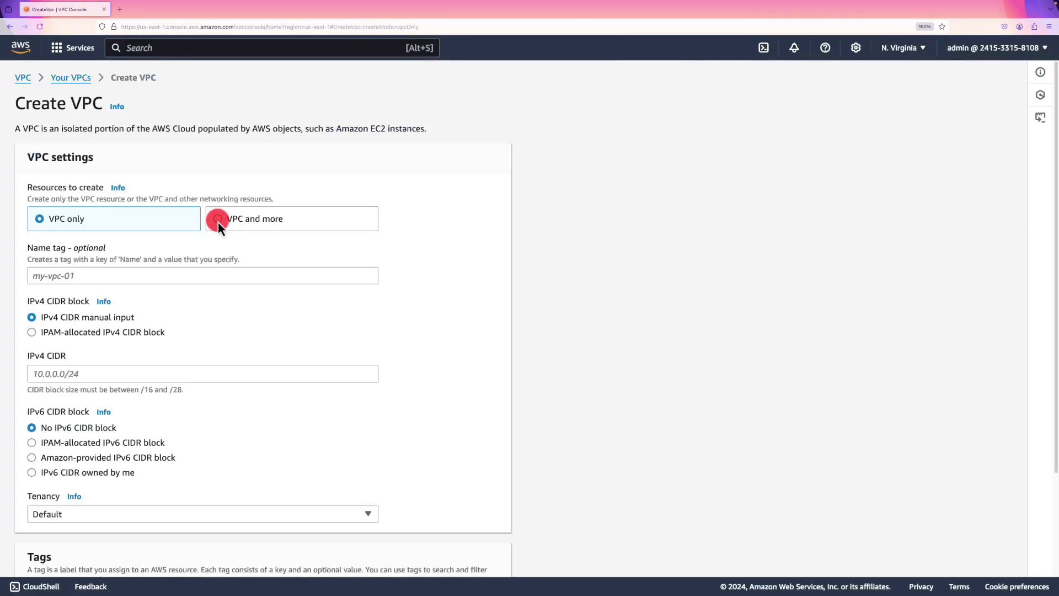
{"action": "left_click", "coordinate": [218, 227]}
{"action": "triple_click", "coordinate": [78, 317]}
{"action": "type", "text": "eksDemoVPC"}
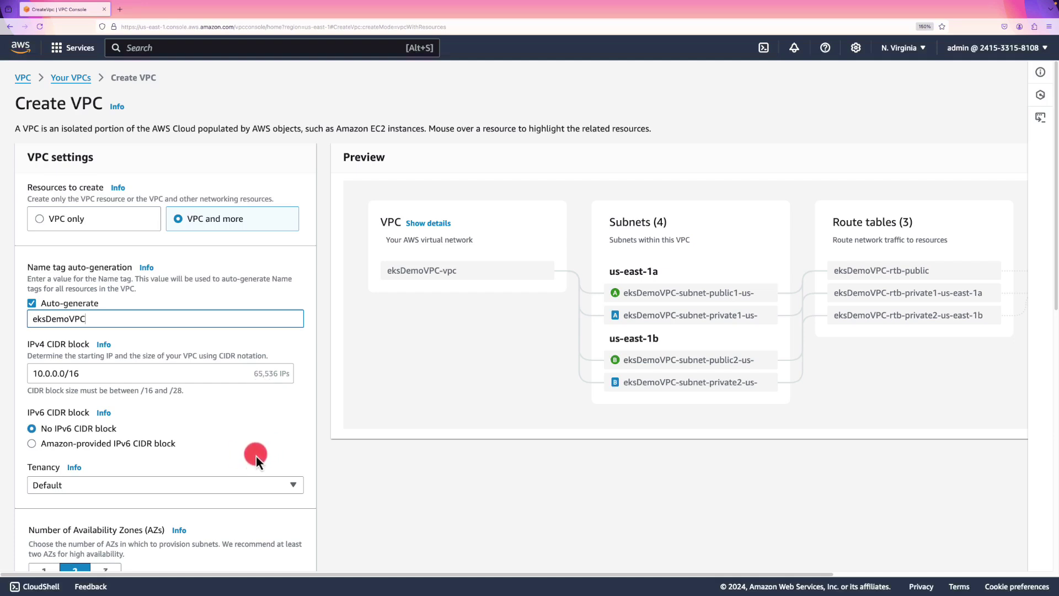
Keep Default tenancy; choose 3 Availability Zones, NAT gateway 'In 1 AZ', and VPC endpoints None.
{"action": "left_click", "coordinate": [272, 484]}
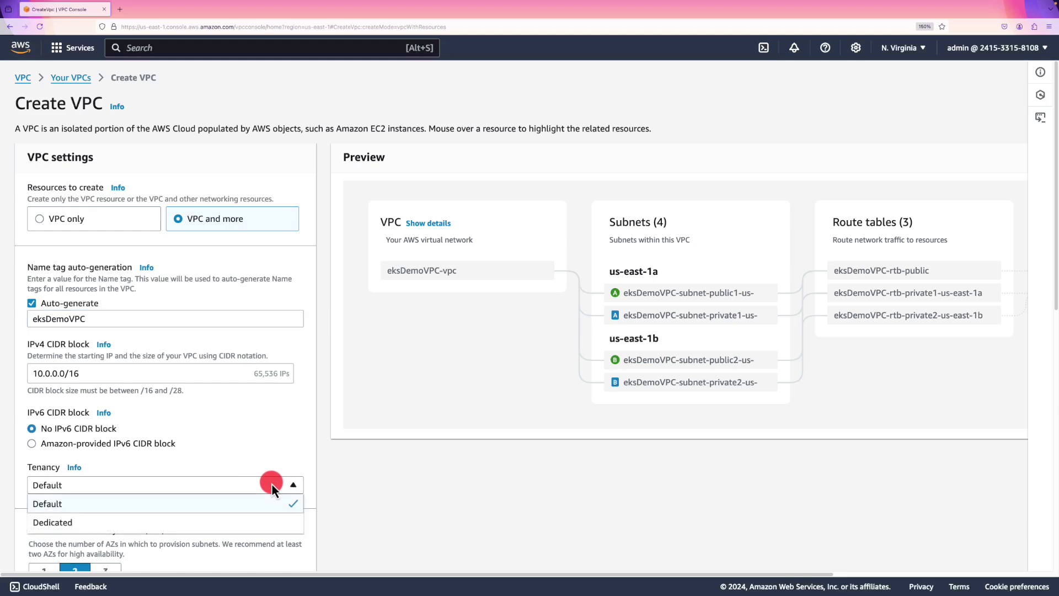
{"action": "scroll", "coordinate": [286, 443], "scroll_direction": "down", "scroll_amount": 5}
{"action": "scroll", "coordinate": [285, 442], "scroll_direction": "down", "scroll_amount": 2}
{"action": "scroll", "coordinate": [285, 442], "scroll_direction": "down", "scroll_amount": 2}
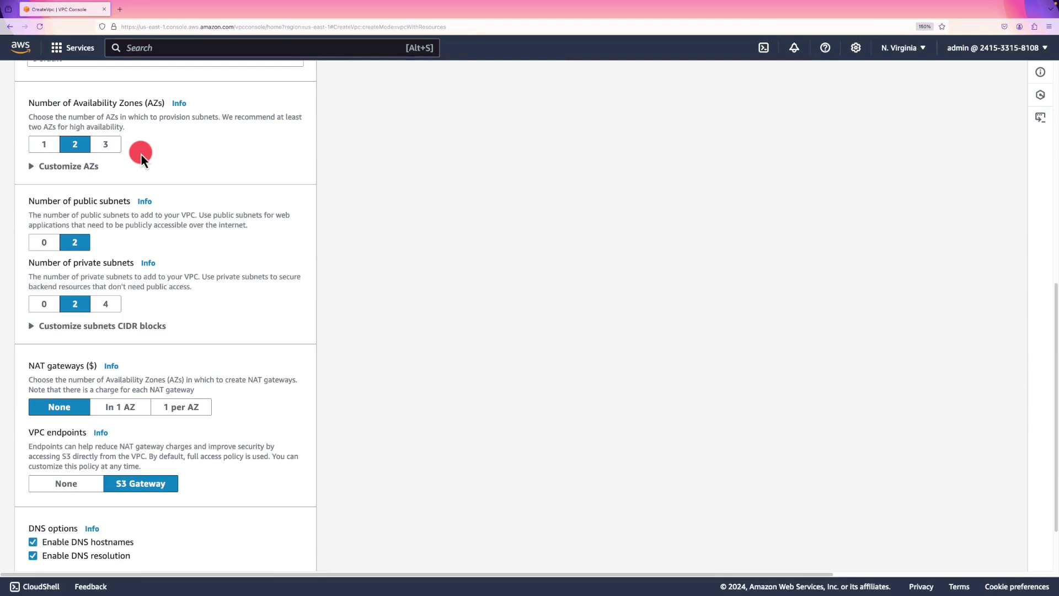
{"action": "left_click", "coordinate": [112, 145]}
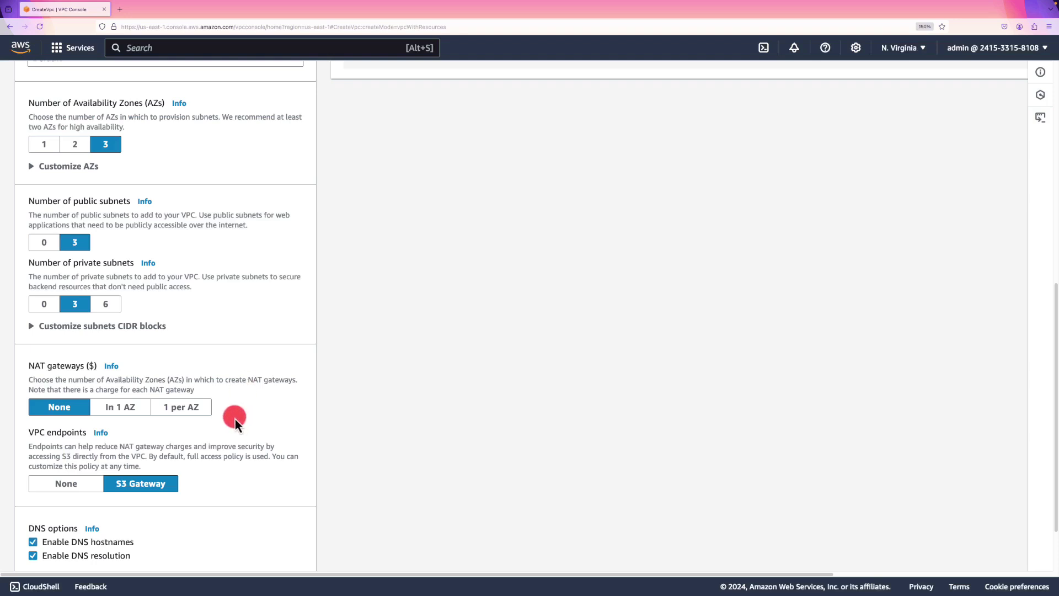
{"action": "left_click", "coordinate": [126, 413]}
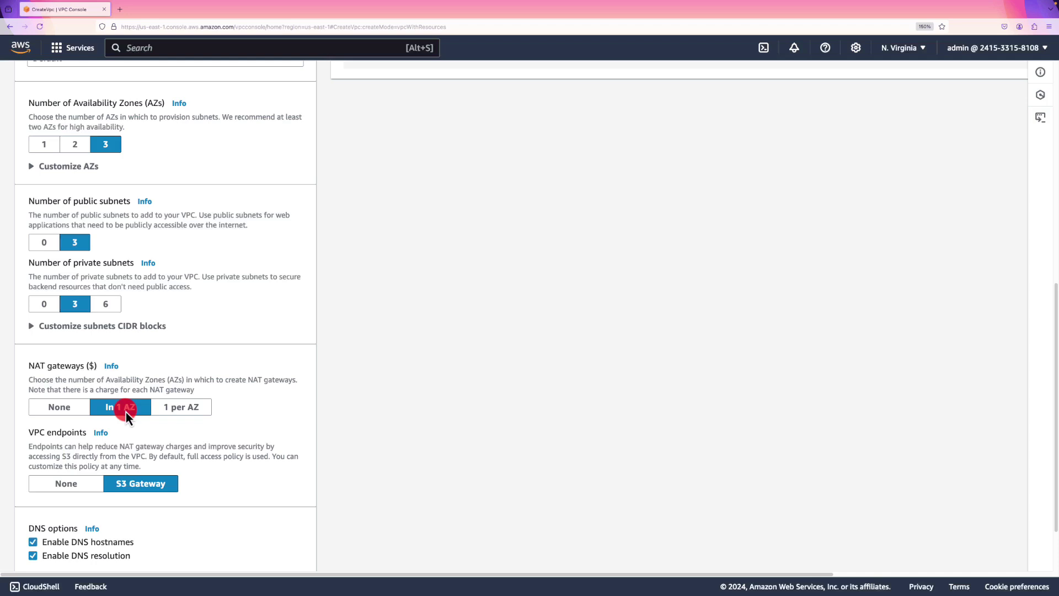
{"action": "left_click", "coordinate": [68, 485]}
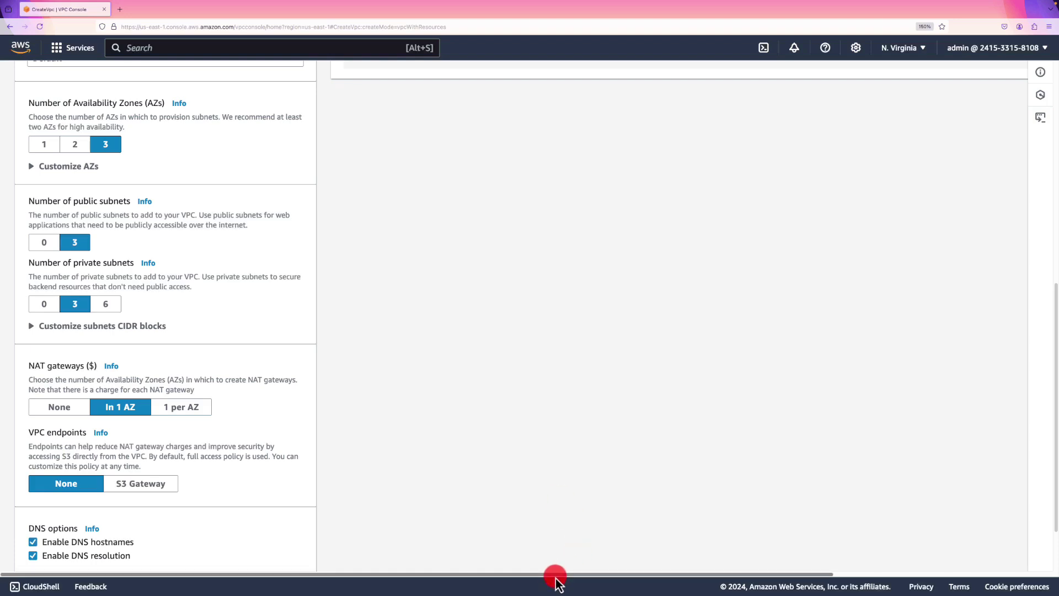
{"action": "left_click_drag", "start_coordinate": [556, 580], "coordinate": [782, 579]}
{"action": "scroll", "coordinate": [783, 356], "scroll_direction": "up", "scroll_amount": 3}
{"action": "scroll", "coordinate": [783, 356], "scroll_direction": "up", "scroll_amount": 2}
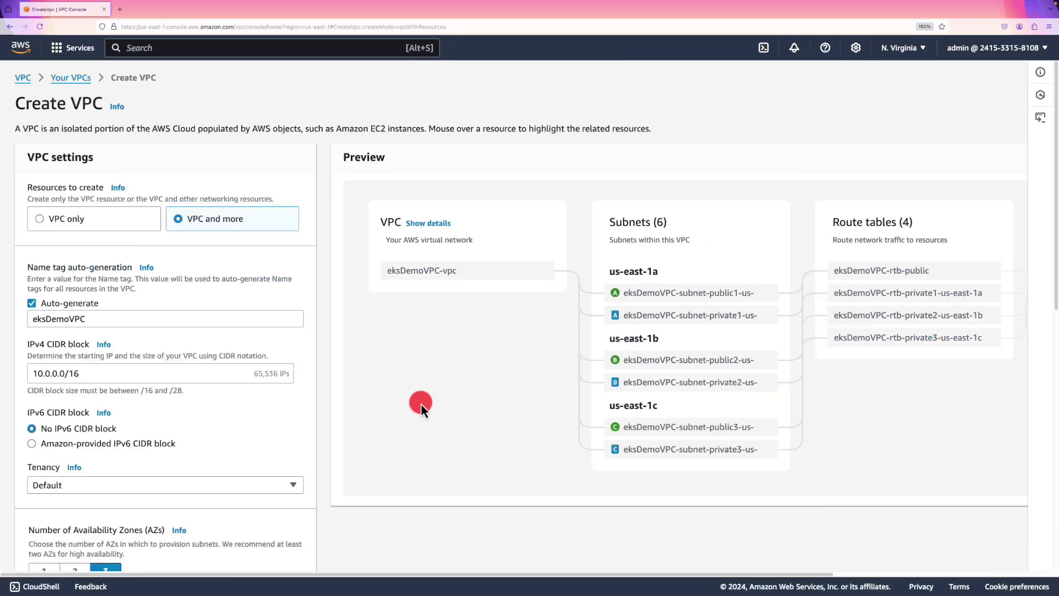
{"action": "scroll", "coordinate": [421, 403], "scroll_direction": "down", "scroll_amount": 5}
{"action": "scroll", "coordinate": [422, 403], "scroll_direction": "down", "scroll_amount": 5}
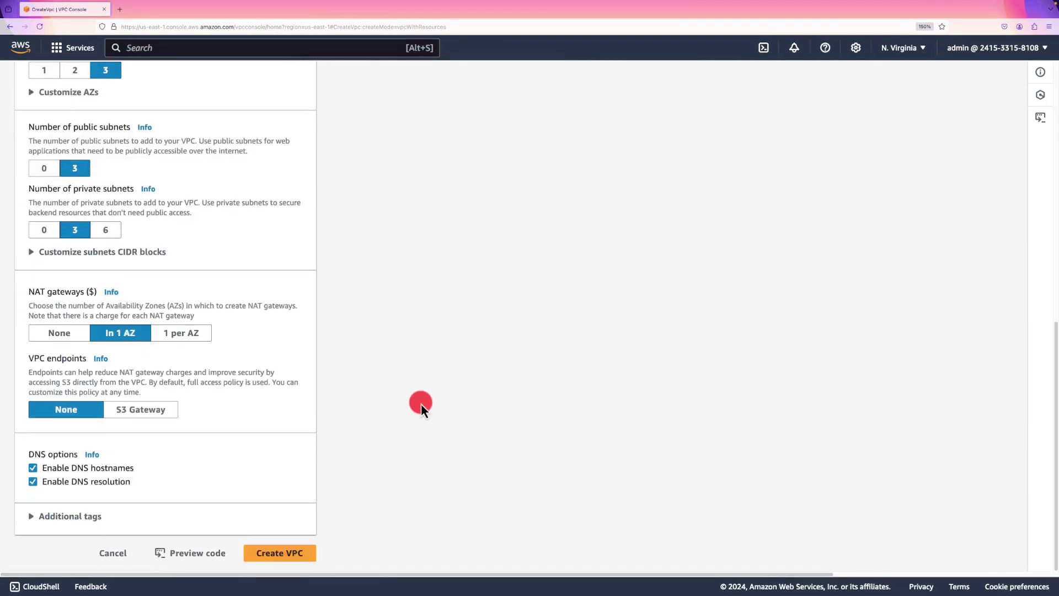
Submit the eksDemoVPC form and wait for every creation workflow step to succeed.
{"action": "left_click", "coordinate": [284, 556]}
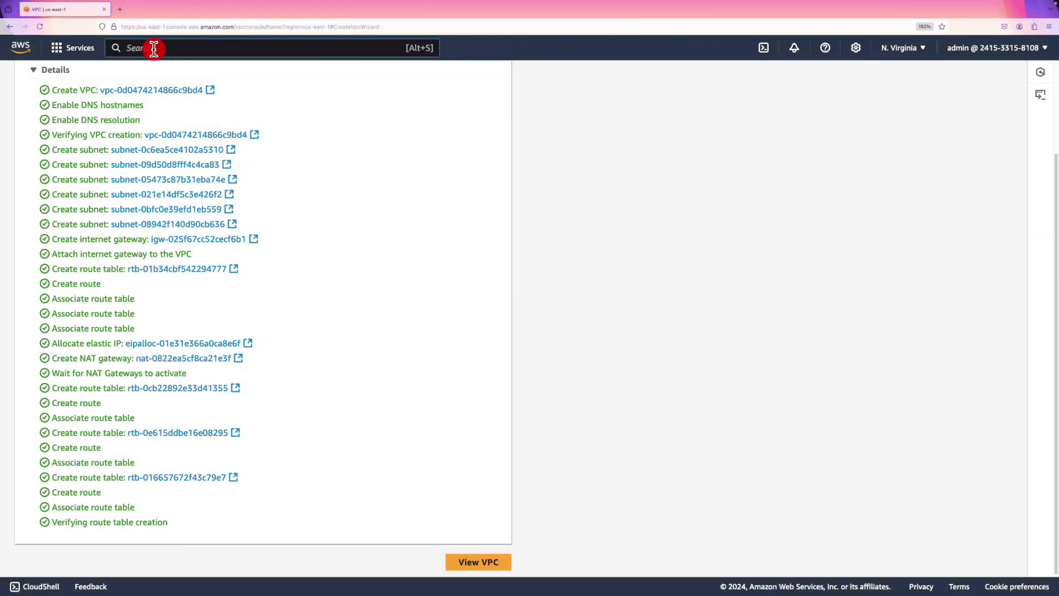
{"action": "type", "text": "IAM"}
Create role eksClusterRole for the EKS - Cluster use case with AmazonEKSClusterPolicy and a custom description.
{"action": "key", "text": "Return"}
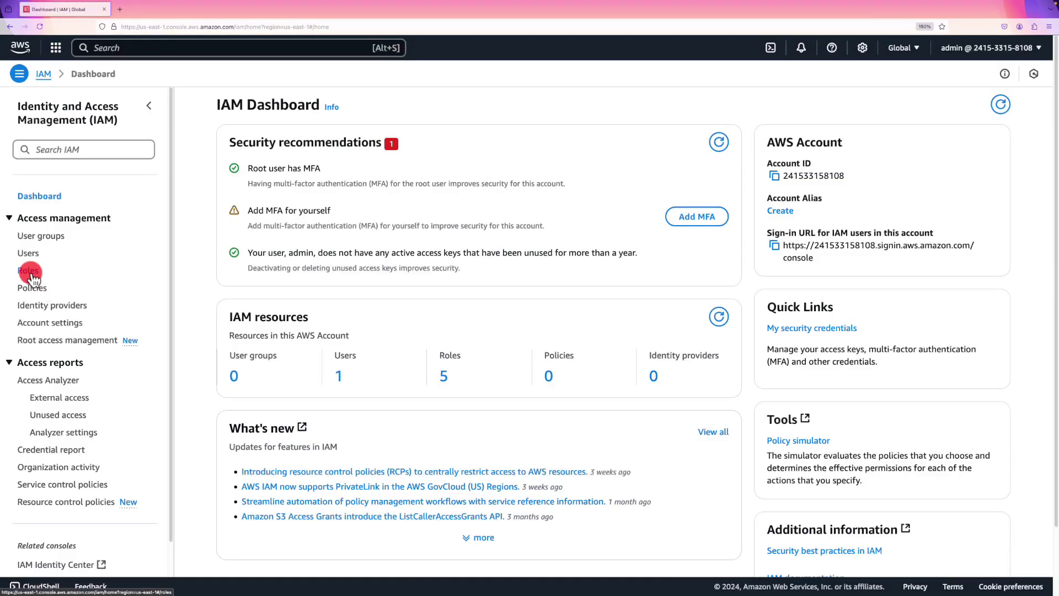
{"action": "left_click", "coordinate": [31, 276]}
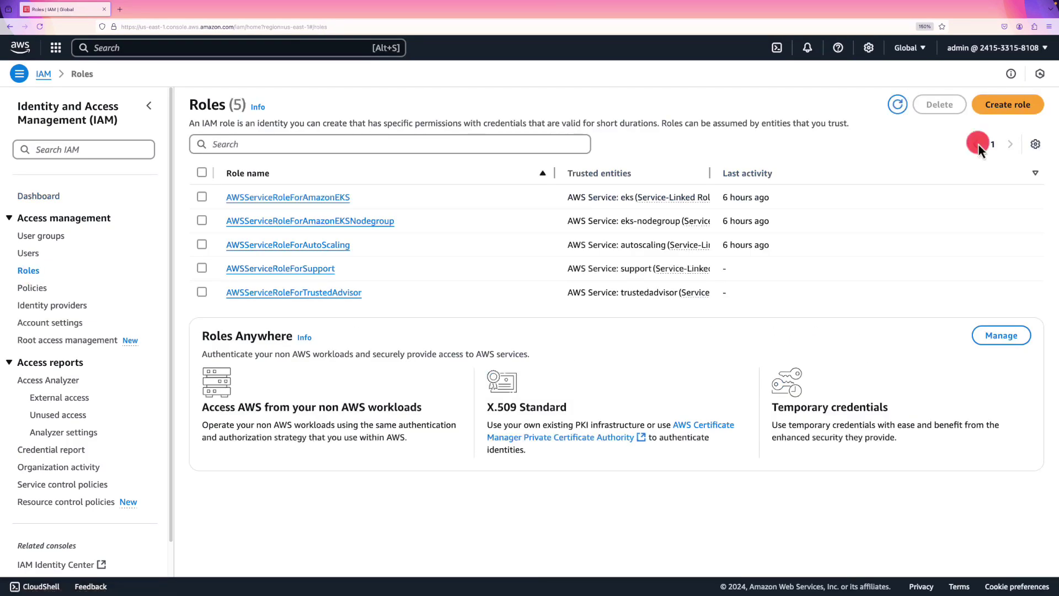
{"action": "left_click", "coordinate": [1017, 106]}
{"action": "left_click", "coordinate": [240, 404]}
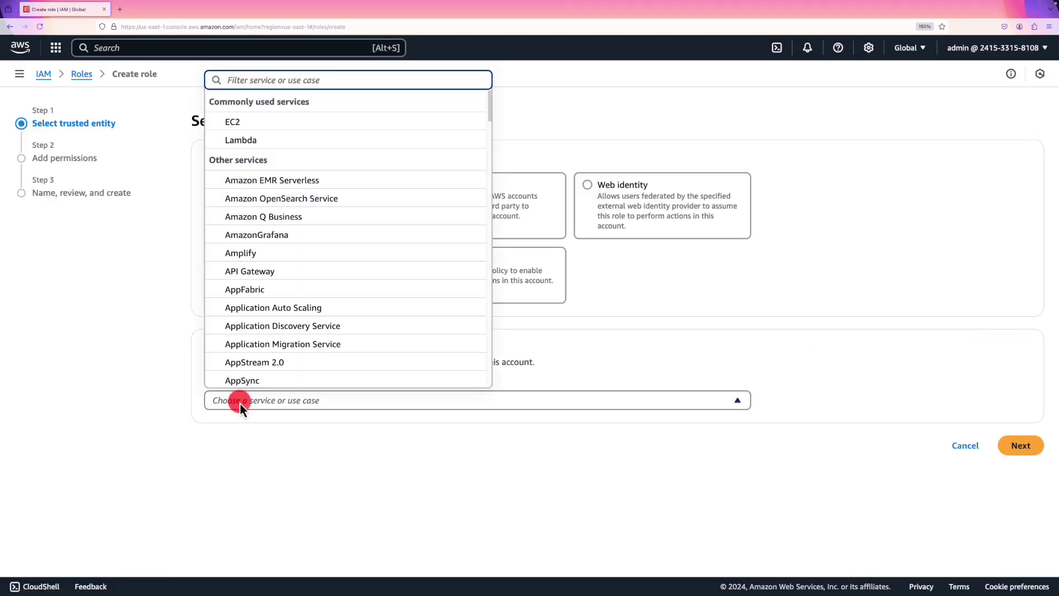
{"action": "type", "text": "EKS"}
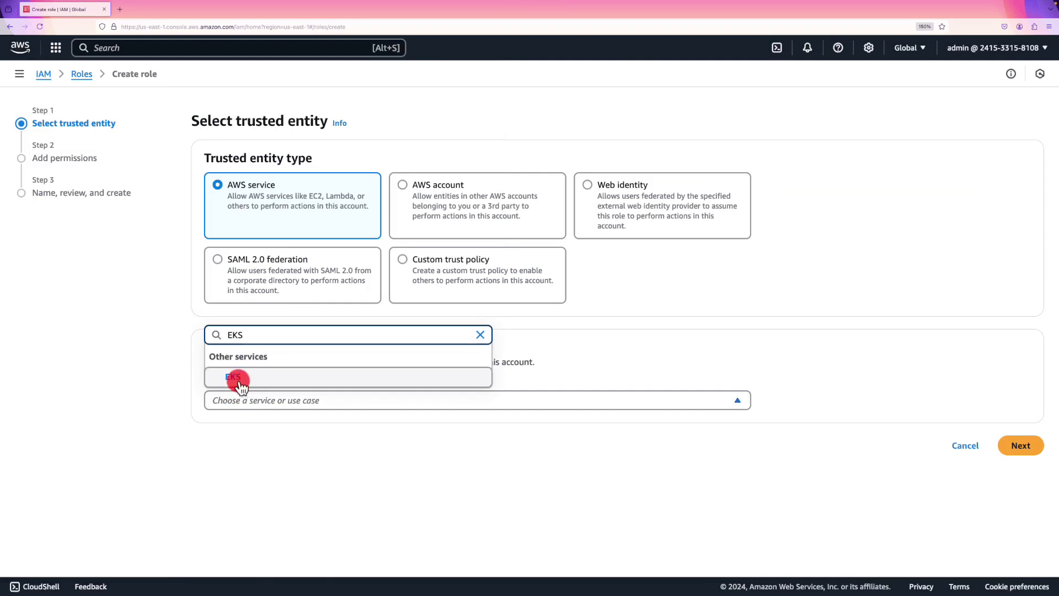
{"action": "left_click", "coordinate": [236, 378]}
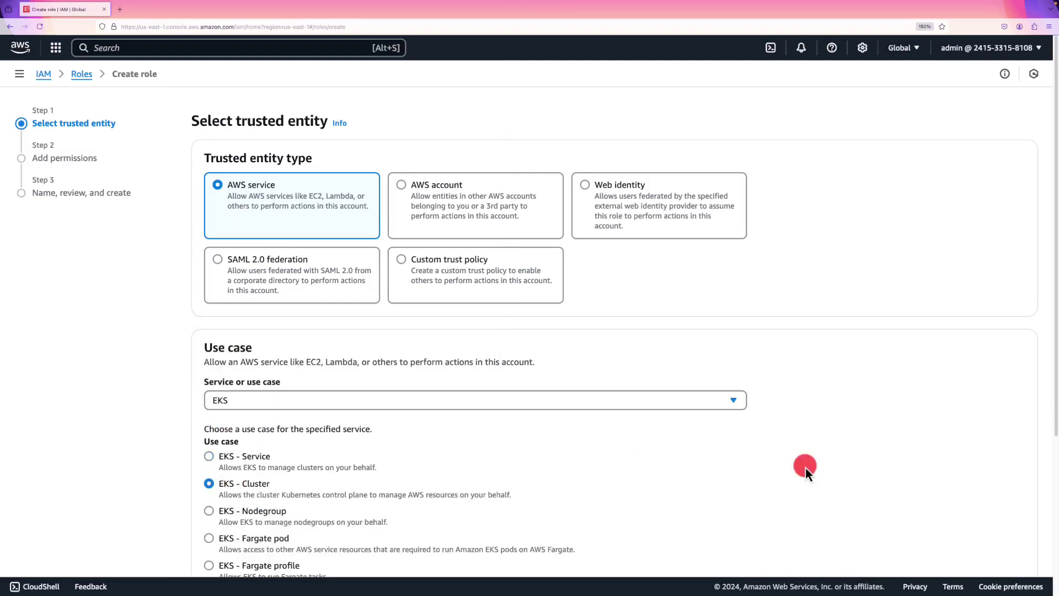
{"action": "scroll", "coordinate": [915, 421], "scroll_direction": "down", "scroll_amount": 5}
{"action": "left_click", "coordinate": [1014, 543]}
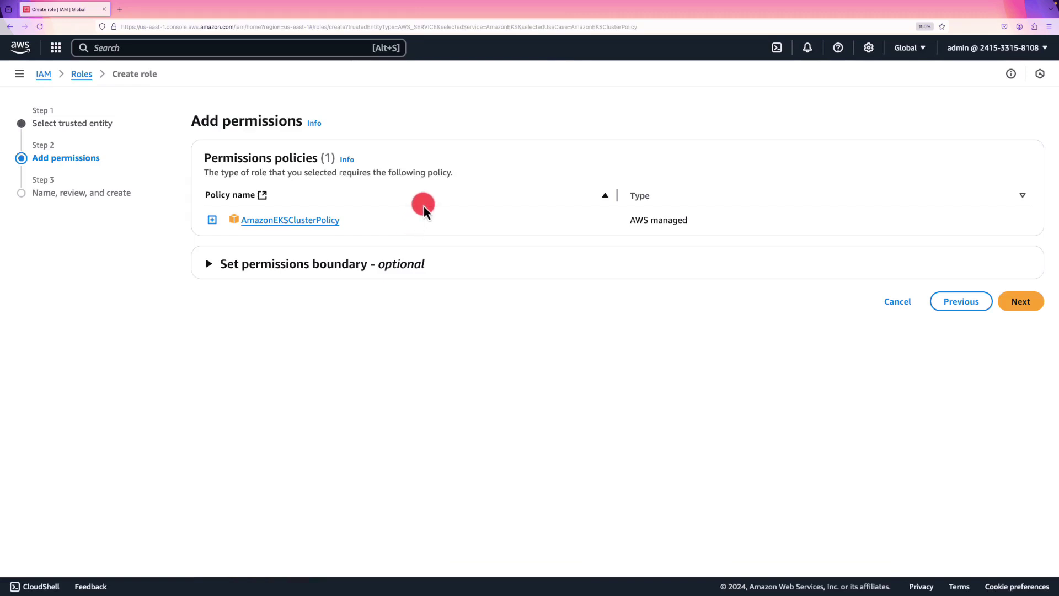
{"action": "left_click", "coordinate": [1023, 303]}
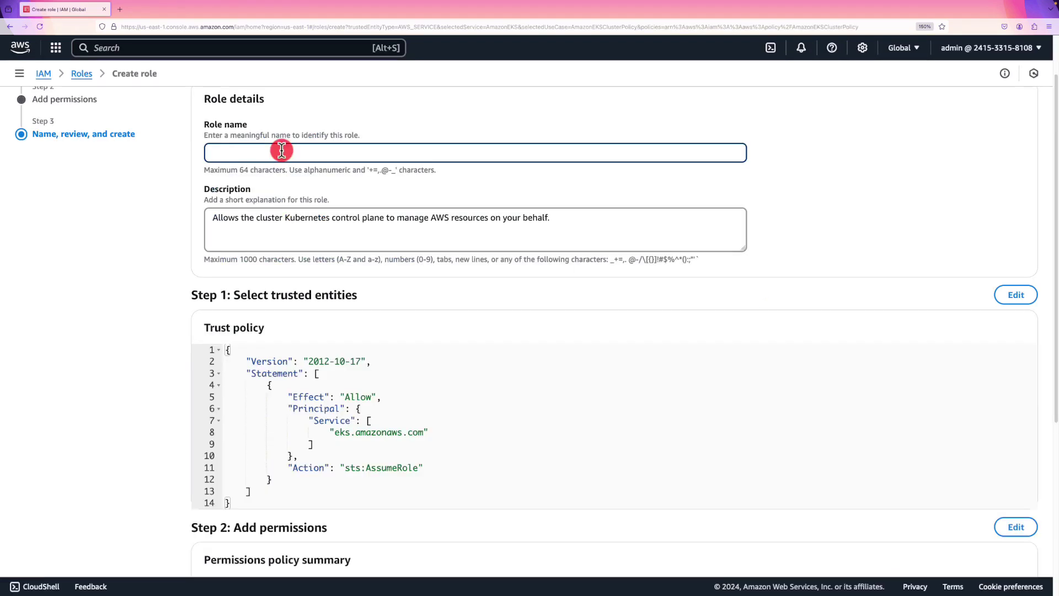
{"action": "type", "text": "eksClusterRole"}
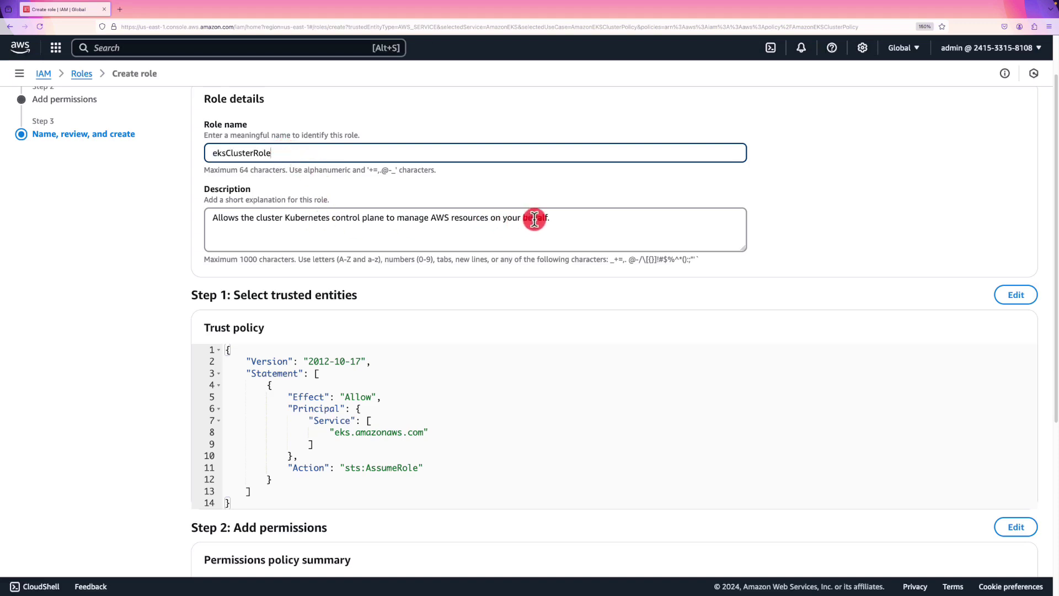
{"action": "triple_click", "coordinate": [537, 219]}
{"action": "key", "text": "BackSpace"}
{"action": "type", "text": "eksClusterRole"}
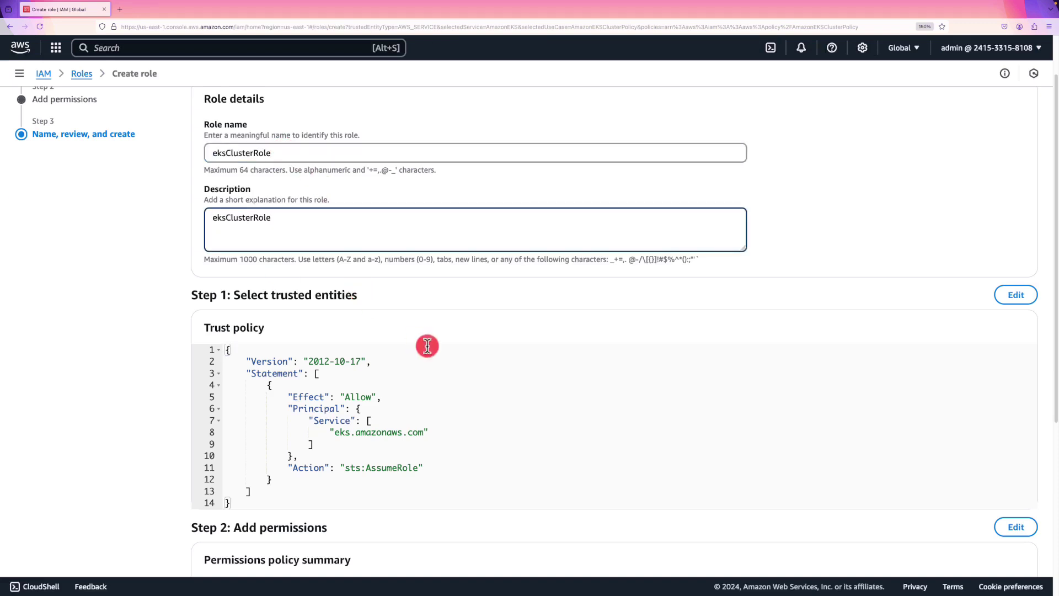
{"action": "scroll", "coordinate": [877, 450], "scroll_direction": "down", "scroll_amount": 5}
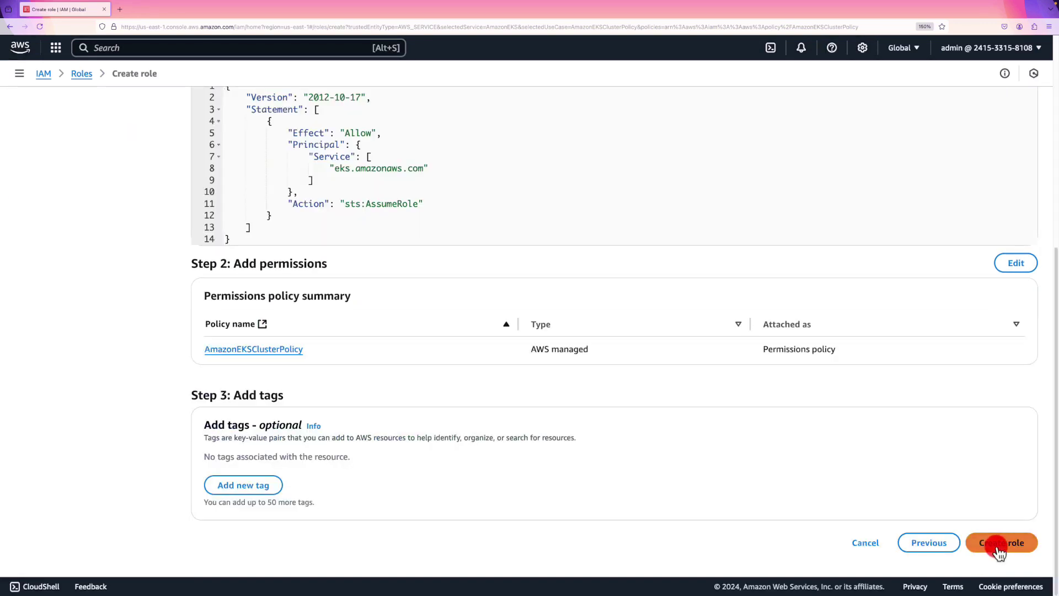
{"action": "left_click", "coordinate": [998, 546]}
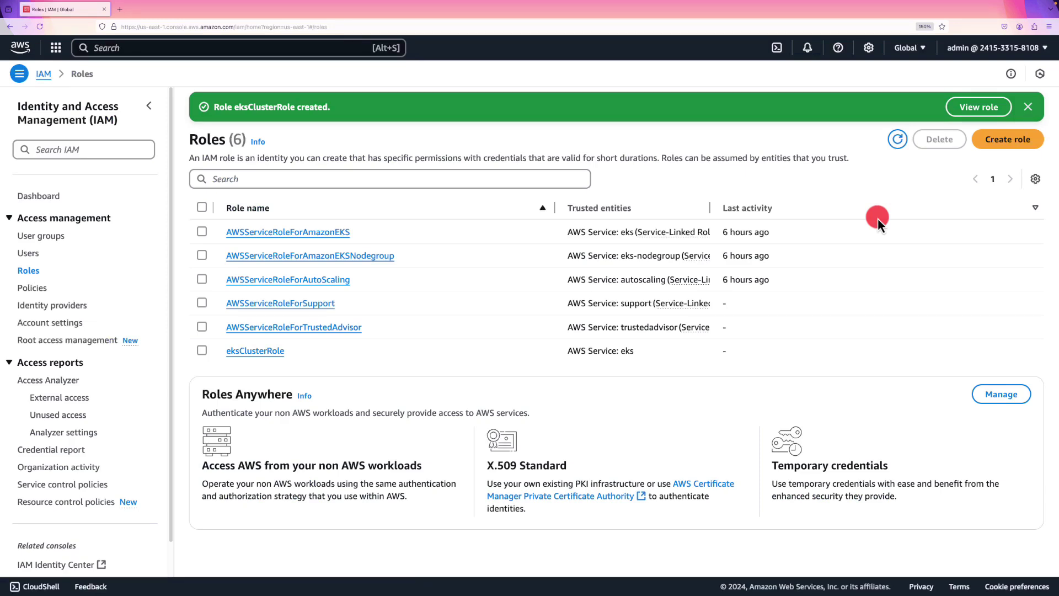
Begin another IAM role with EC2 as the trusted service.
{"action": "left_click", "coordinate": [1006, 141]}
{"action": "left_click", "coordinate": [231, 438]}
{"action": "type", "text": "E"}
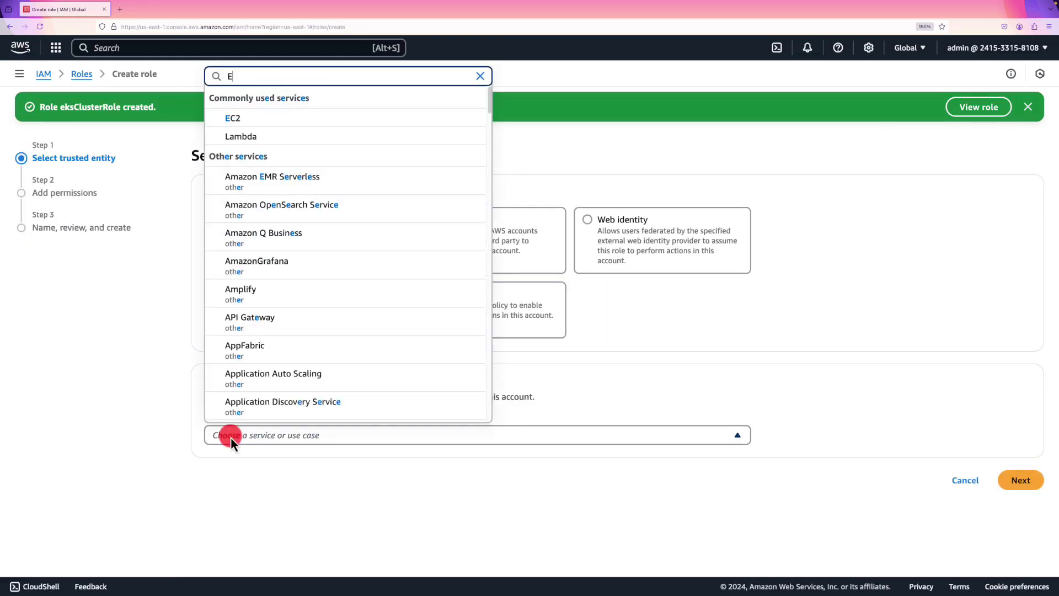
{"action": "type", "text": "C2"}
{"action": "left_click", "coordinate": [272, 299]}
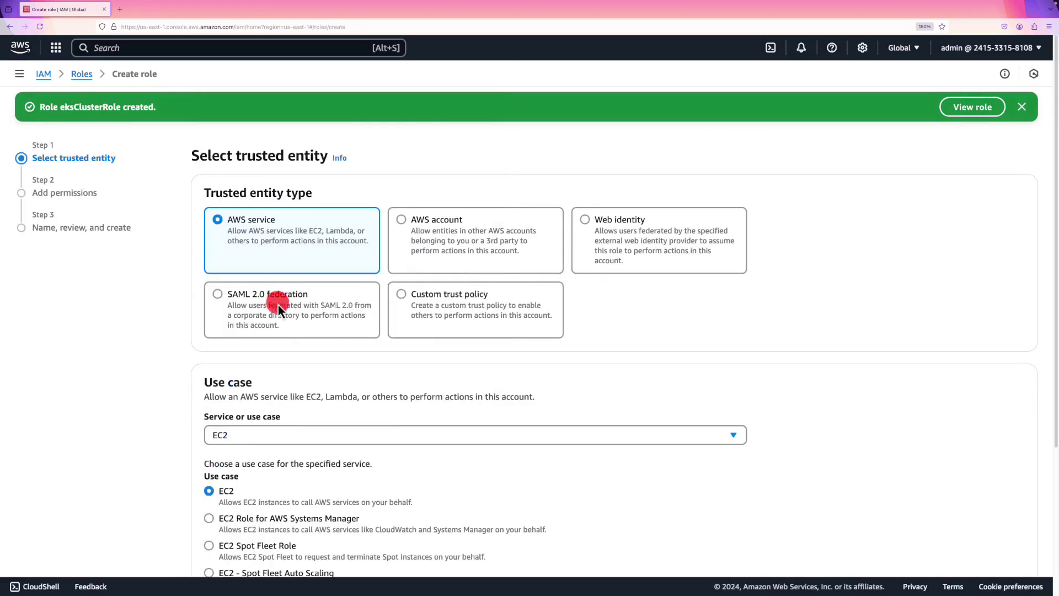
{"action": "scroll", "coordinate": [329, 326], "scroll_direction": "down", "scroll_amount": 5}
{"action": "left_click", "coordinate": [1017, 542]}
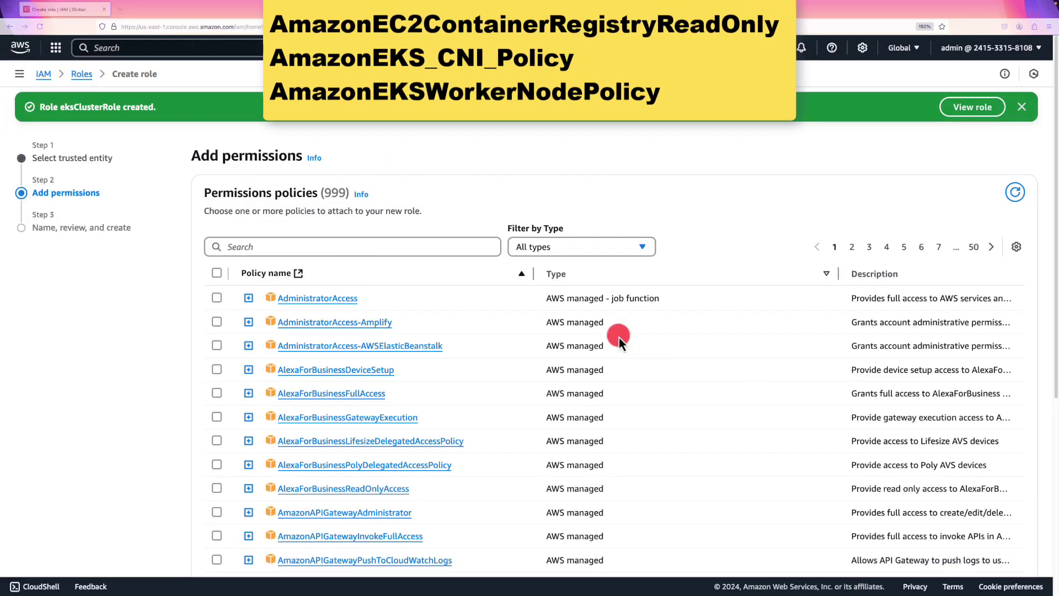
Attach AmazonEC2ContainerRegistryReadOnly, AmazonEKS_CNI_Policy and AmazonEKSWorkerNodePolicy to the role.
{"action": "left_click", "coordinate": [281, 253]}
{"action": "type", "text": "AmazonEC2ContainerRegistryReadOnly"}
{"action": "left_click", "coordinate": [216, 298]}
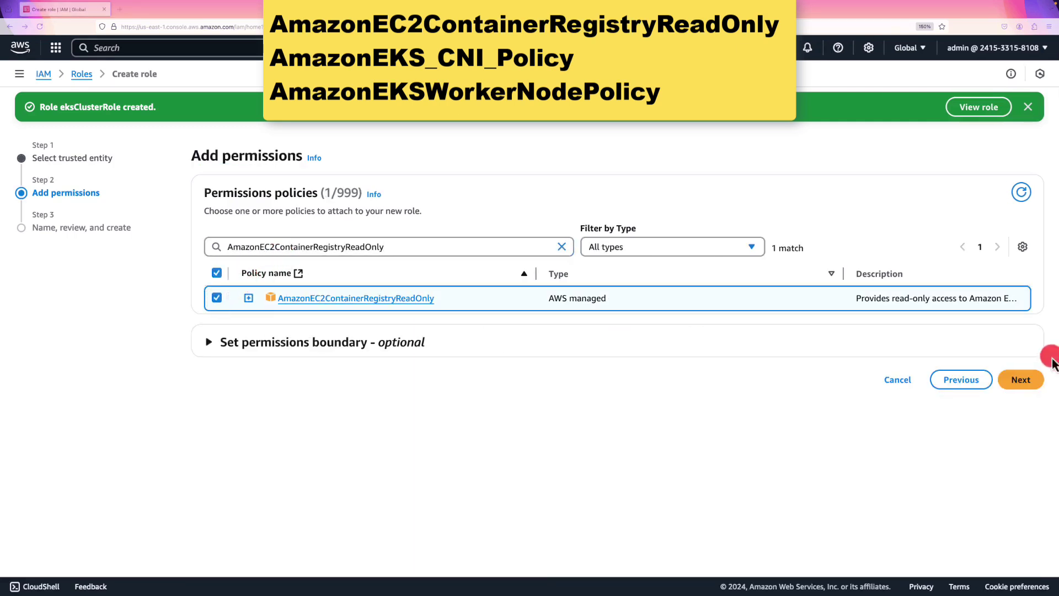
{"action": "left_click_drag", "start_coordinate": [455, 249], "coordinate": [39, 251]}
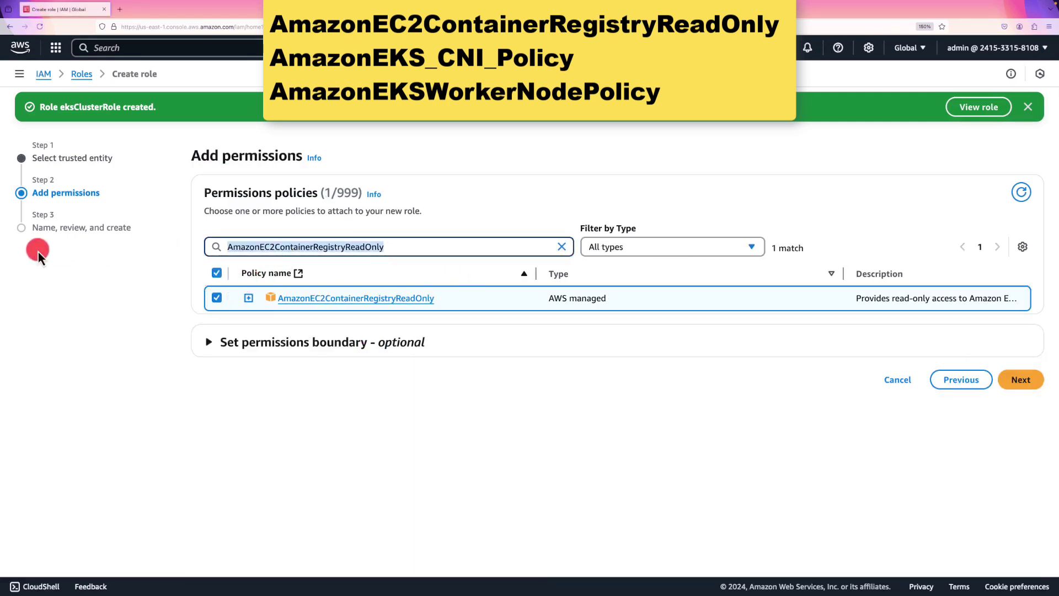
{"action": "type", "text": "AmazonEKS_CNI_Policy"}
{"action": "left_click", "coordinate": [218, 300]}
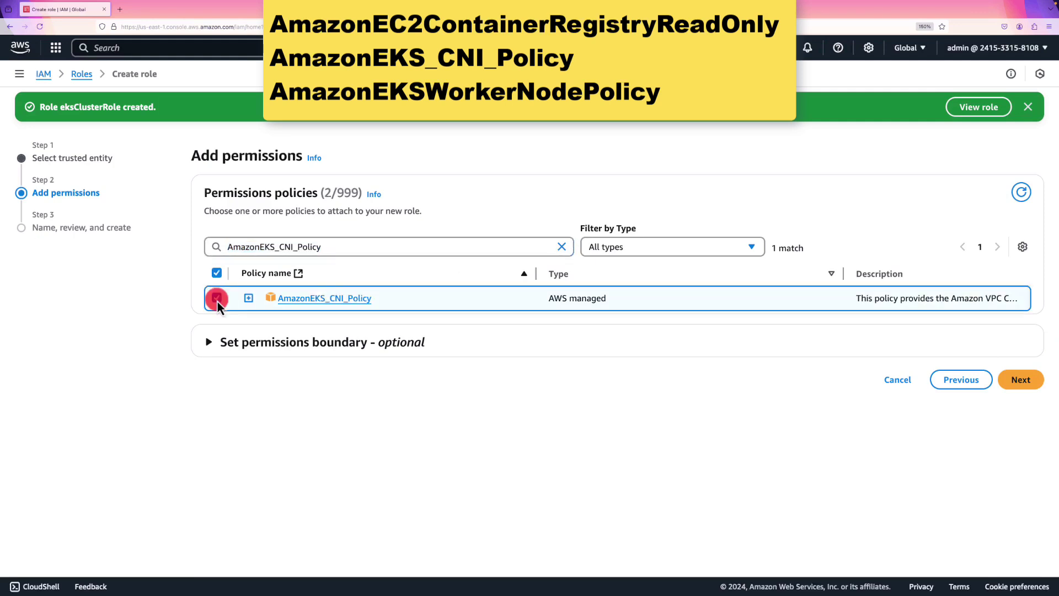
{"action": "left_click_drag", "start_coordinate": [372, 248], "coordinate": [121, 248]}
{"action": "key", "text": "BackSpace"}
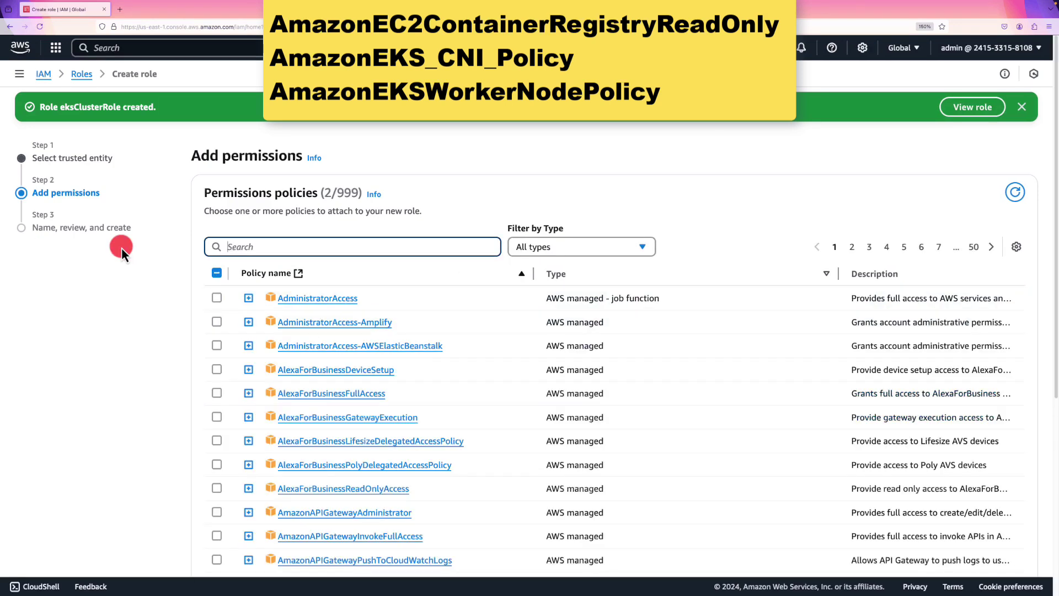
{"action": "type", "text": "AmazonEKSWorkerNodePolicy"}
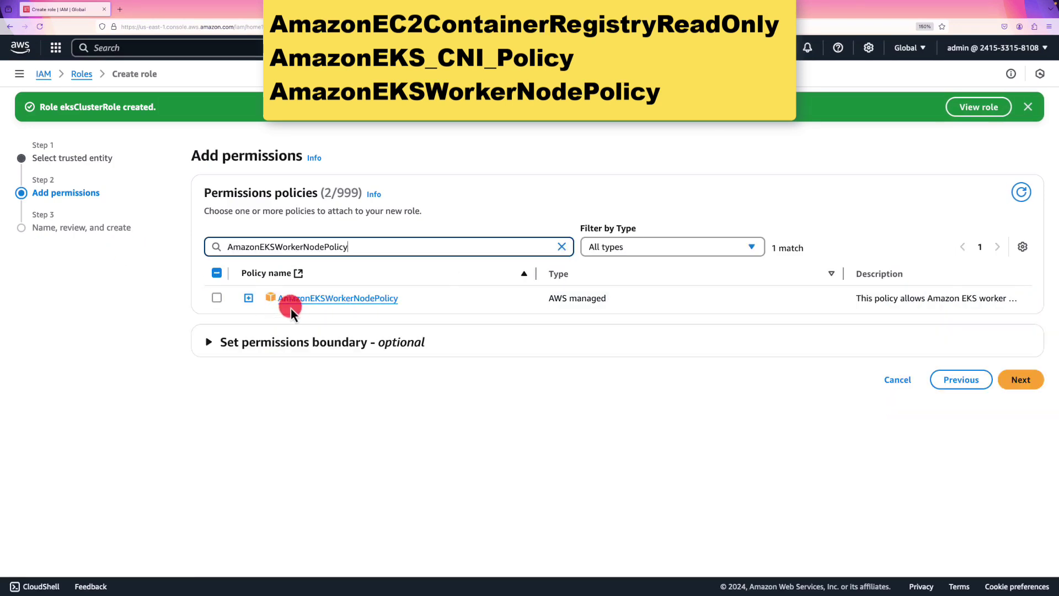
{"action": "left_click", "coordinate": [216, 298]}
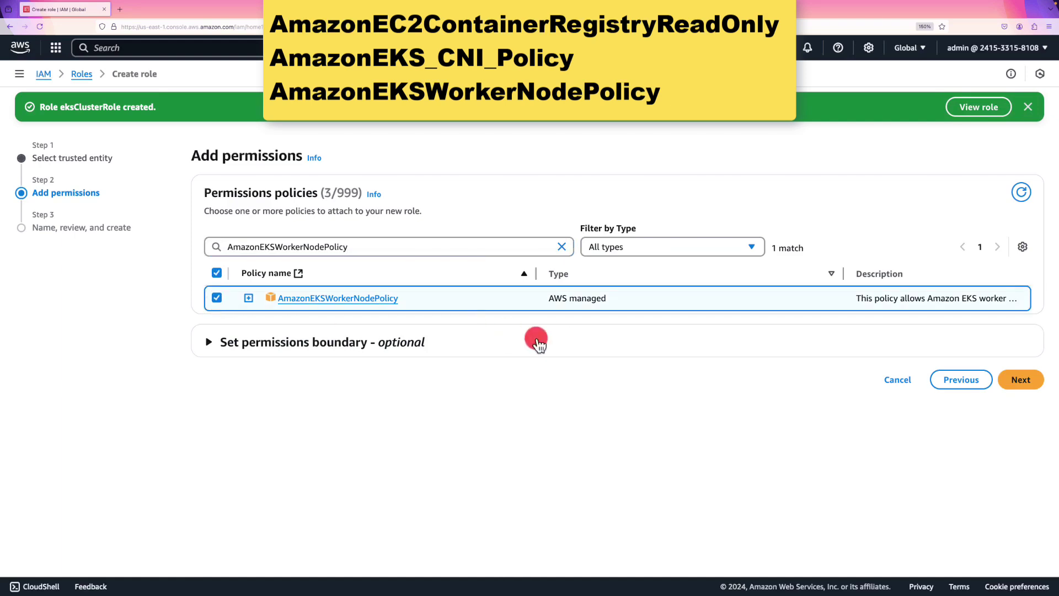
Name the role eksWorkerGroupRole, paste that name as its description, and create it.
{"action": "left_click", "coordinate": [1015, 382]}
{"action": "triple_click", "coordinate": [461, 279]}
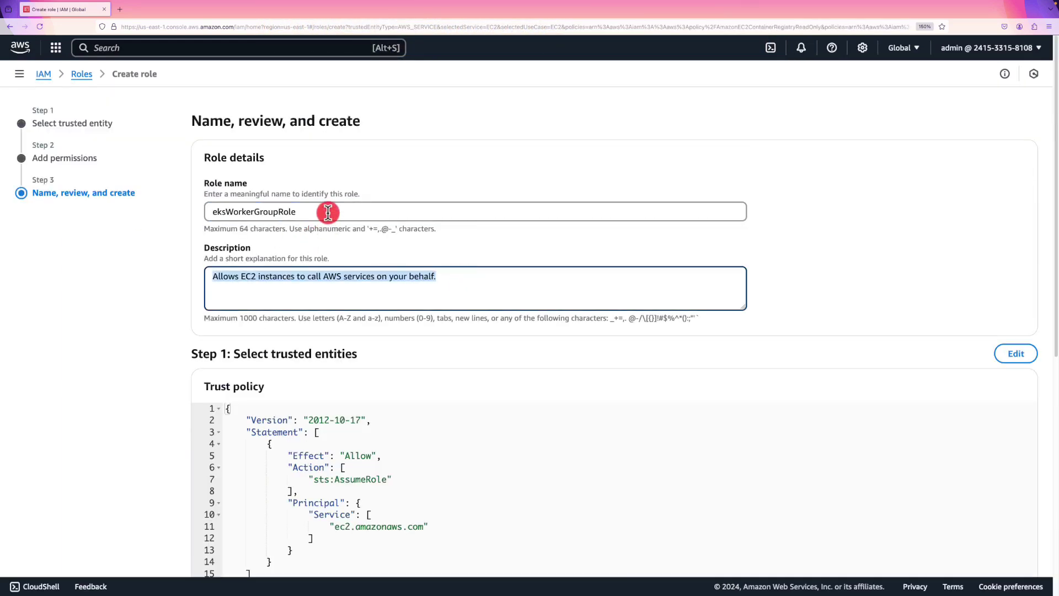
{"action": "type", "text": "eksWorkerGroupRole"}
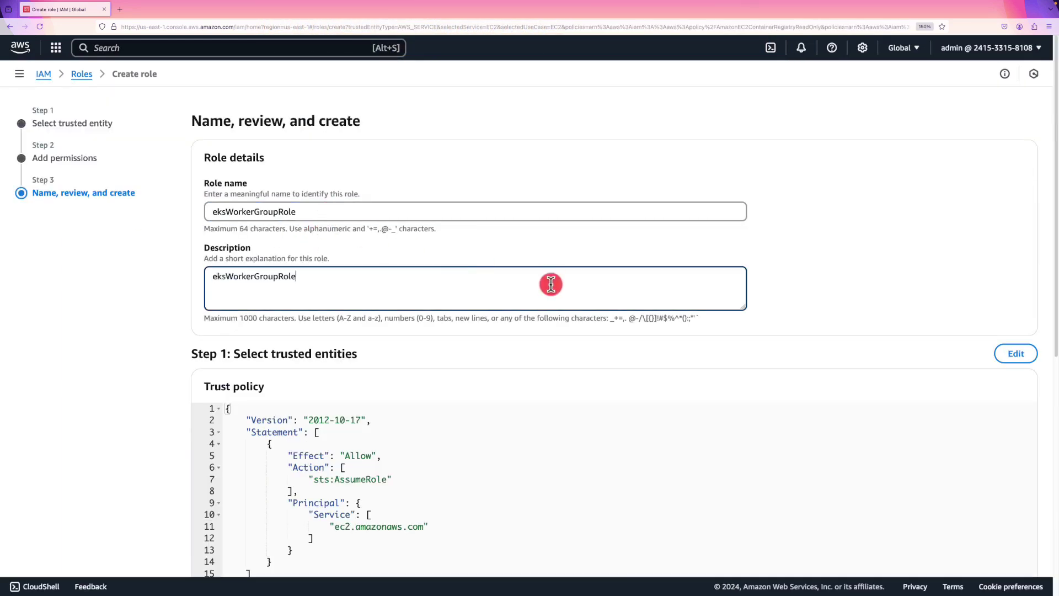
{"action": "scroll", "coordinate": [640, 343], "scroll_direction": "down", "scroll_amount": 5}
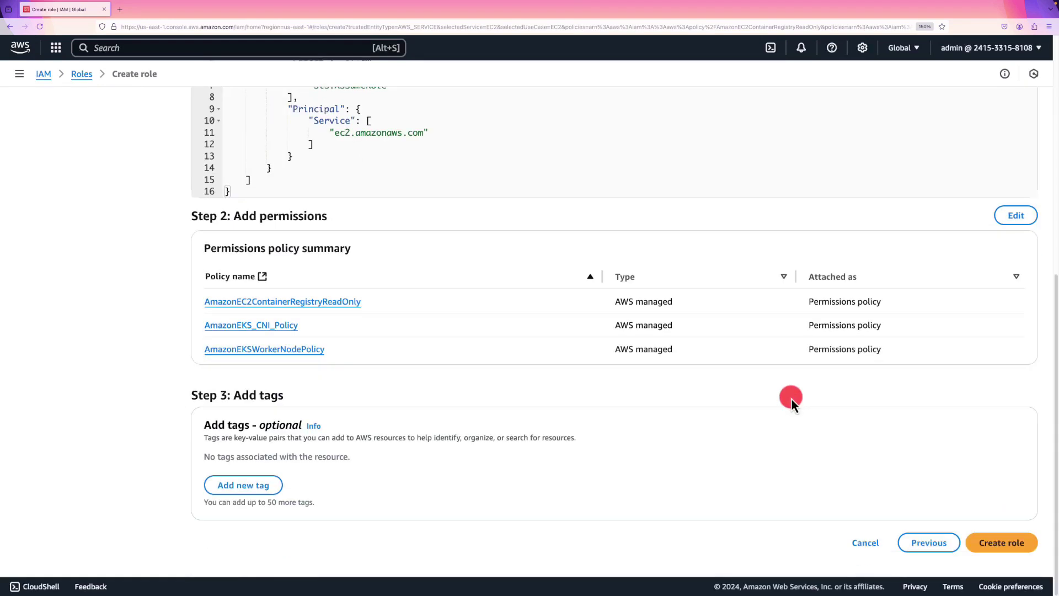
{"action": "left_click", "coordinate": [1005, 546]}
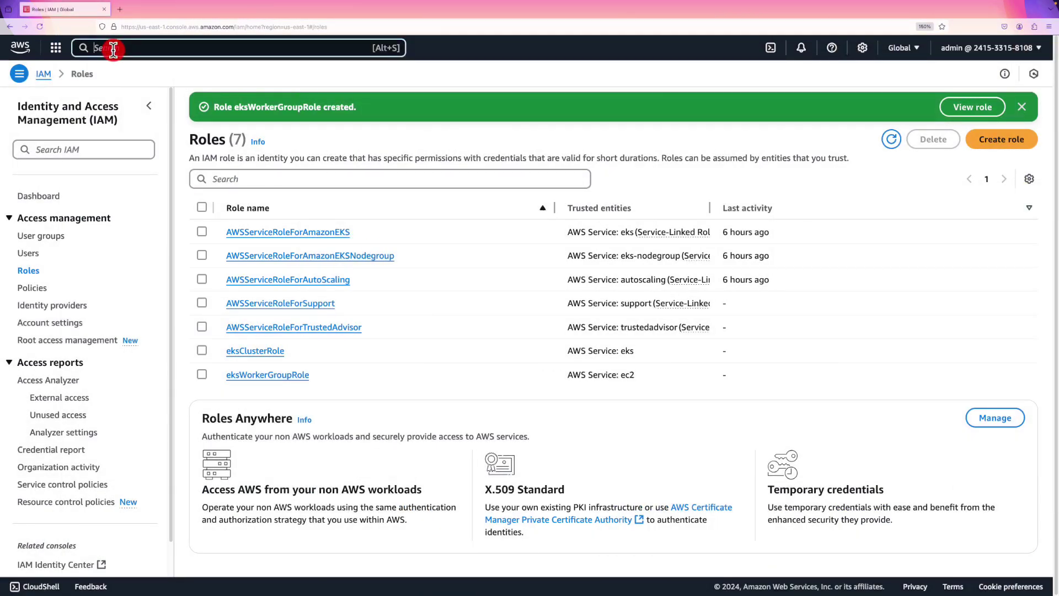
{"action": "type", "text": "eks"}
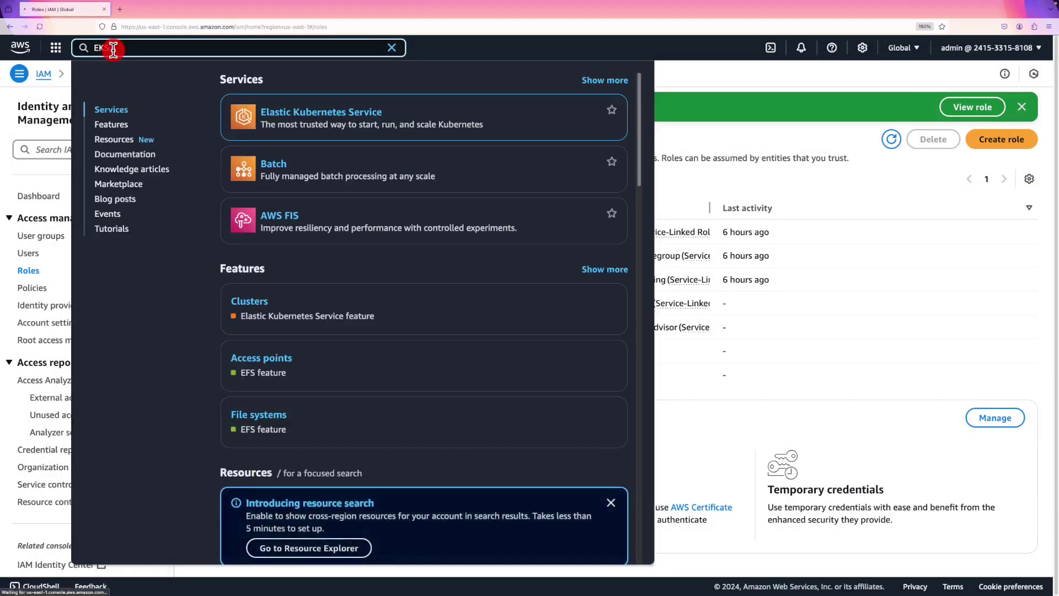
Start an EKS cluster named privateEKSCluster using EKS API and ConfigMap authentication mode.
{"action": "key", "text": "Return"}
{"action": "left_click", "coordinate": [932, 114]}
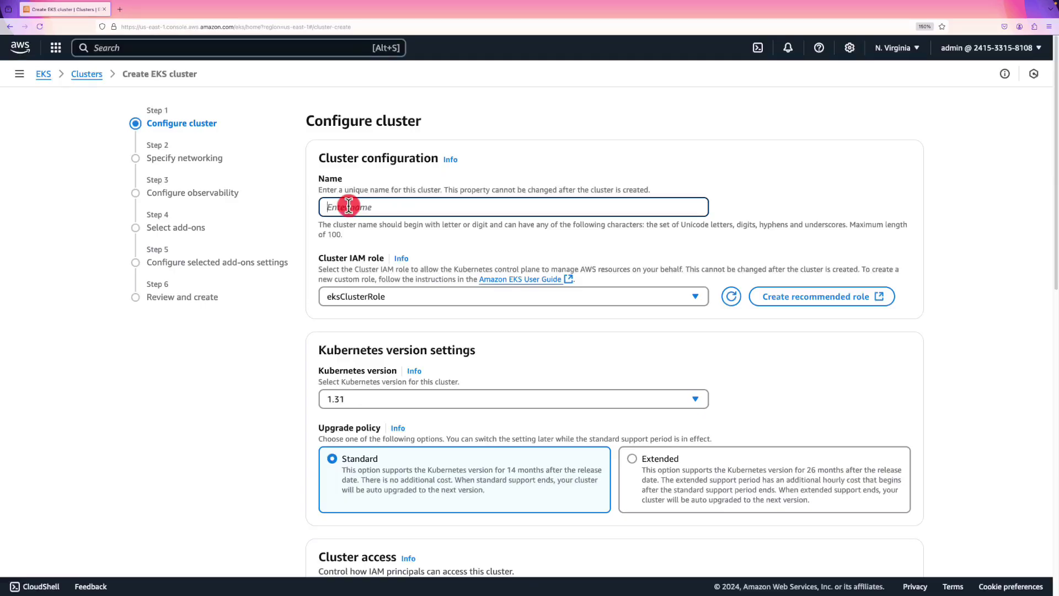
{"action": "type", "text": "privateEKSCluster"}
{"action": "scroll", "coordinate": [771, 425], "scroll_direction": "down", "scroll_amount": 2}
{"action": "scroll", "coordinate": [770, 424], "scroll_direction": "down", "scroll_amount": 3}
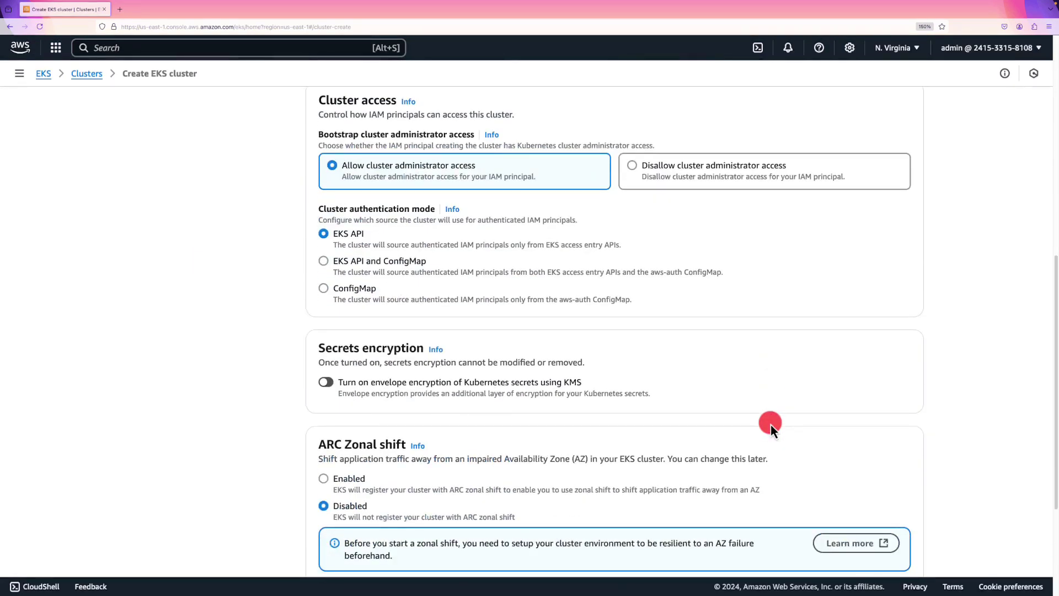
{"action": "left_click", "coordinate": [437, 266]}
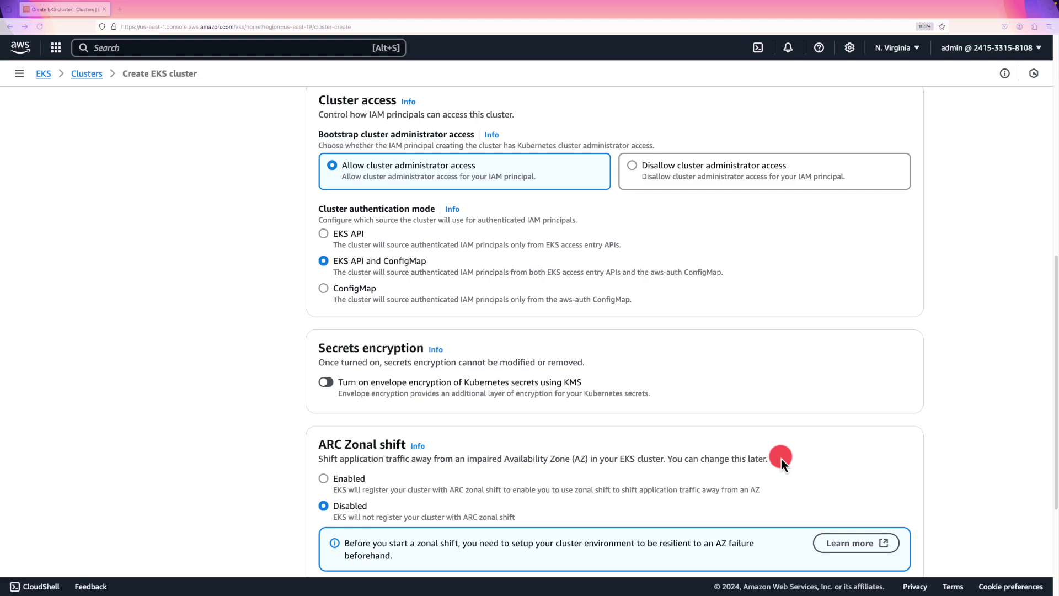
{"action": "scroll", "coordinate": [863, 503], "scroll_direction": "down", "scroll_amount": 3}
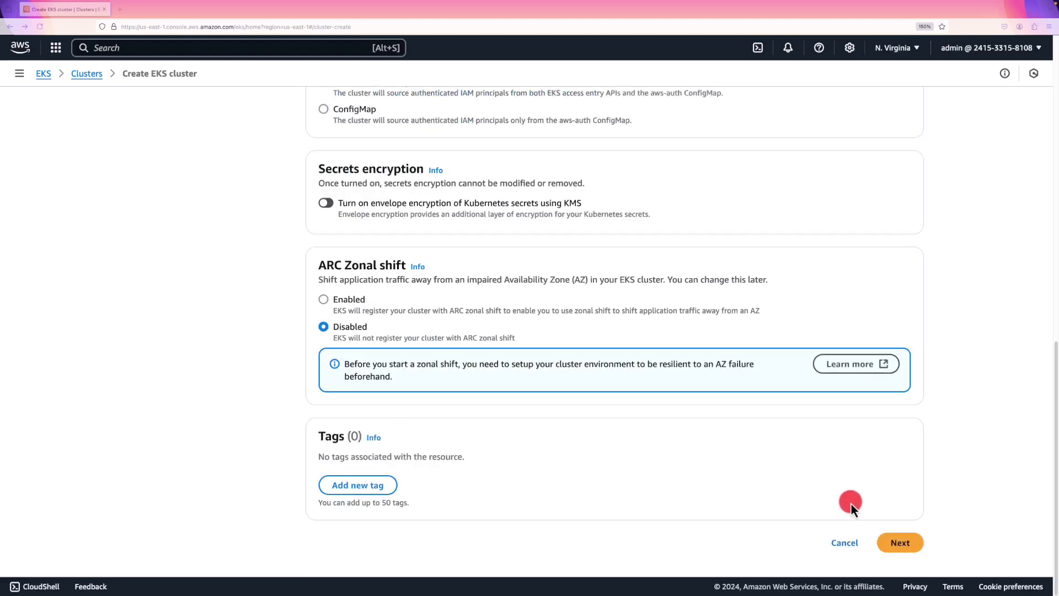
Use eksDemoVPC-vpc without the three public subnets, with private-only endpoint access.
{"action": "left_click", "coordinate": [901, 543]}
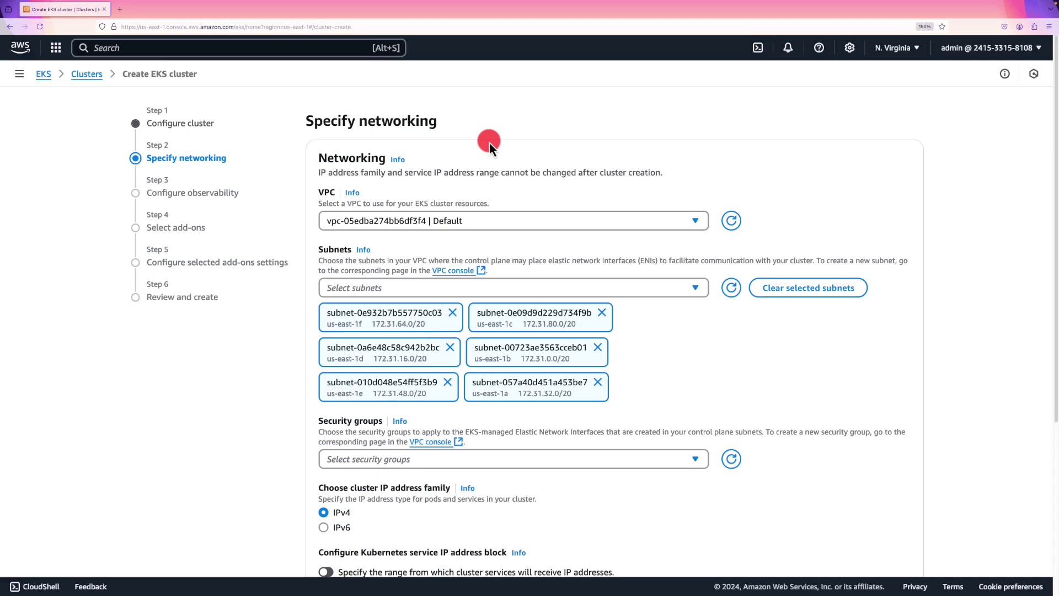
{"action": "left_click", "coordinate": [632, 219]}
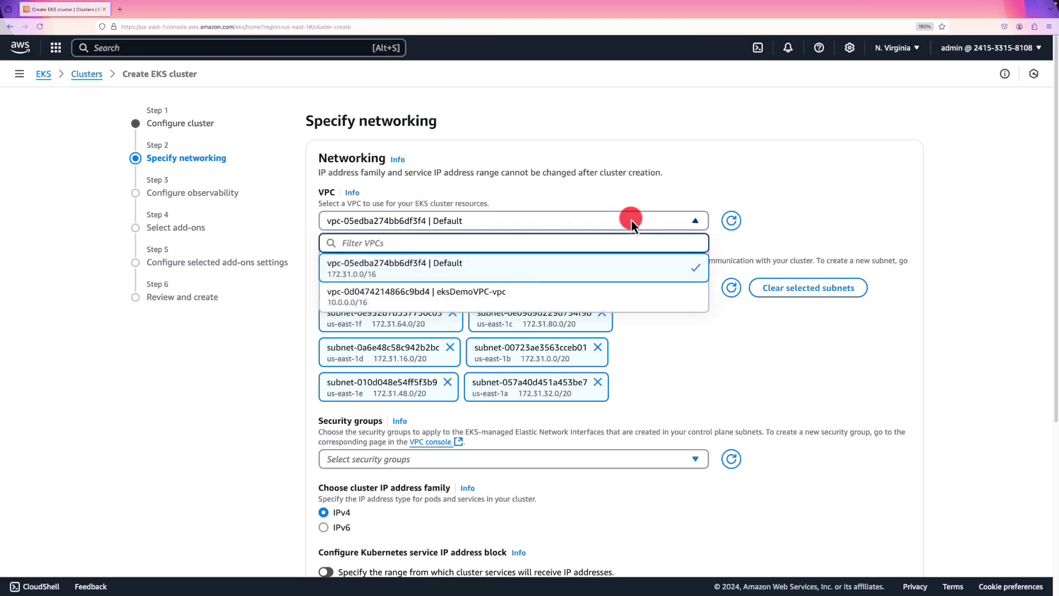
{"action": "left_click", "coordinate": [547, 294]}
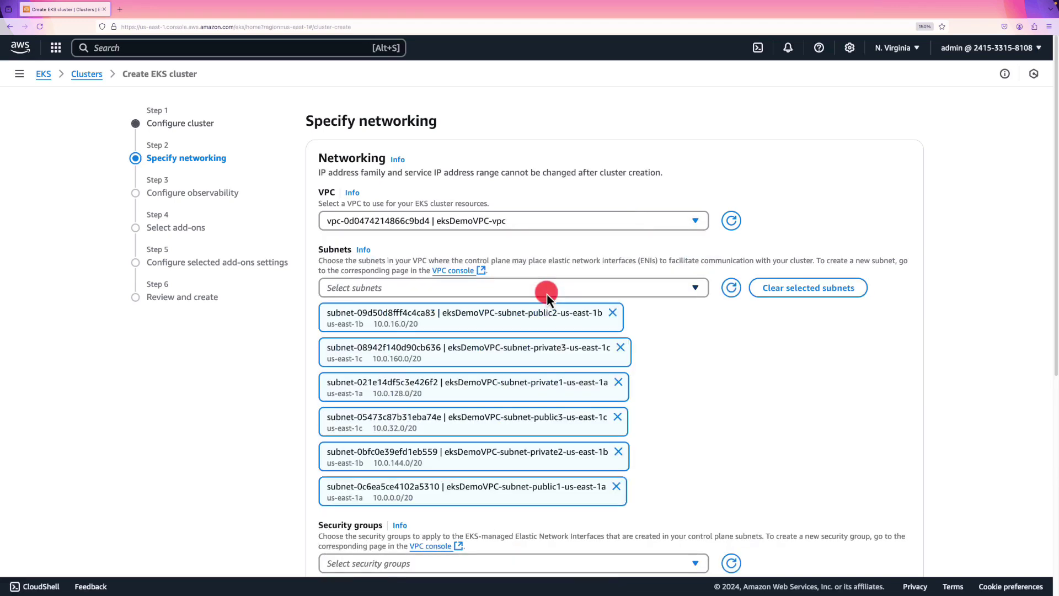
{"action": "left_click", "coordinate": [613, 314]}
{"action": "left_click", "coordinate": [618, 382]}
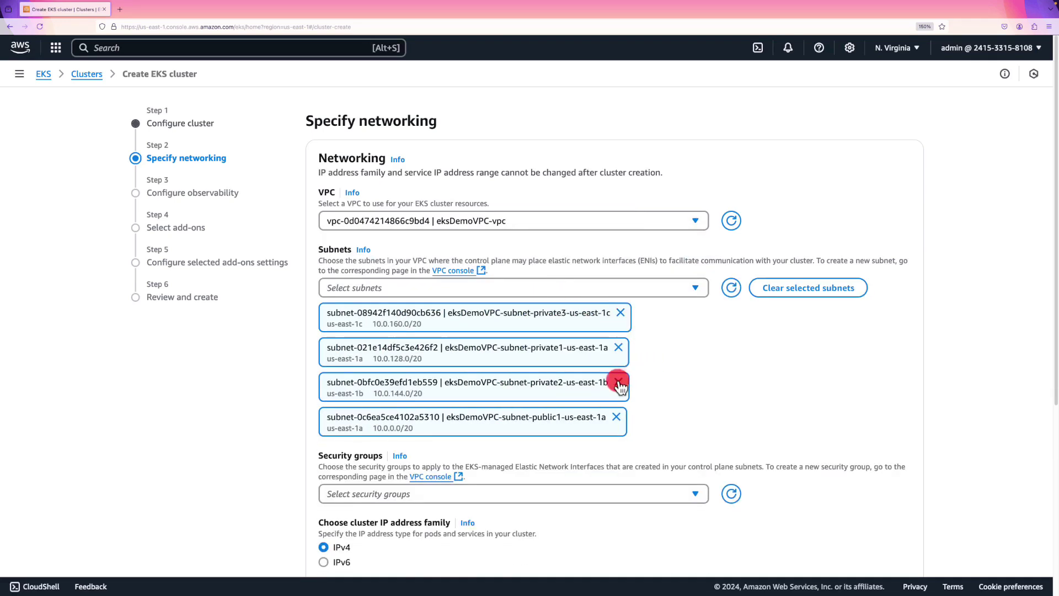
{"action": "left_click", "coordinate": [617, 419]}
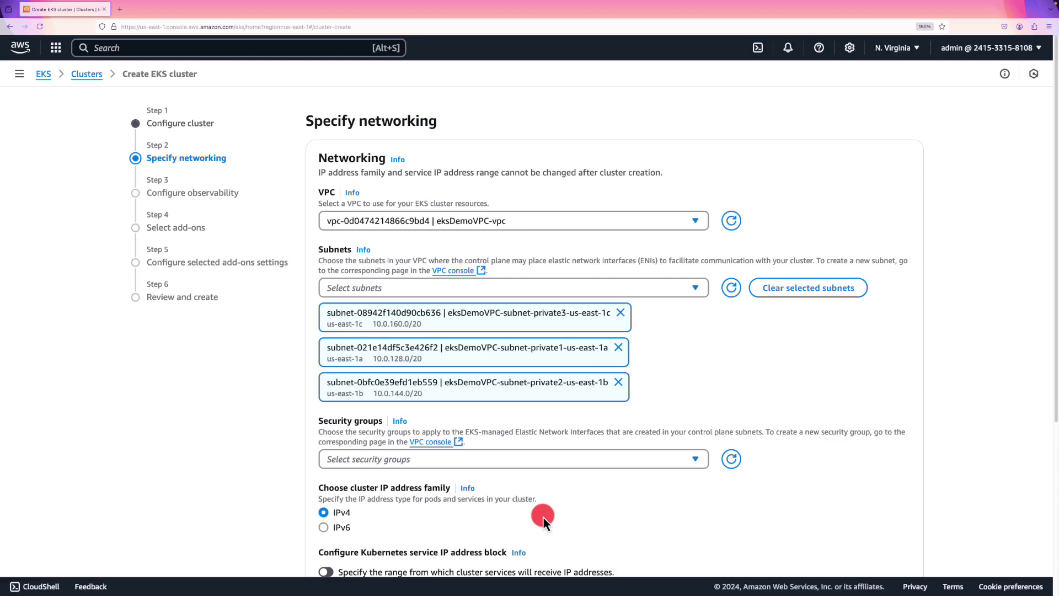
{"action": "scroll", "coordinate": [544, 517], "scroll_direction": "down", "scroll_amount": 5}
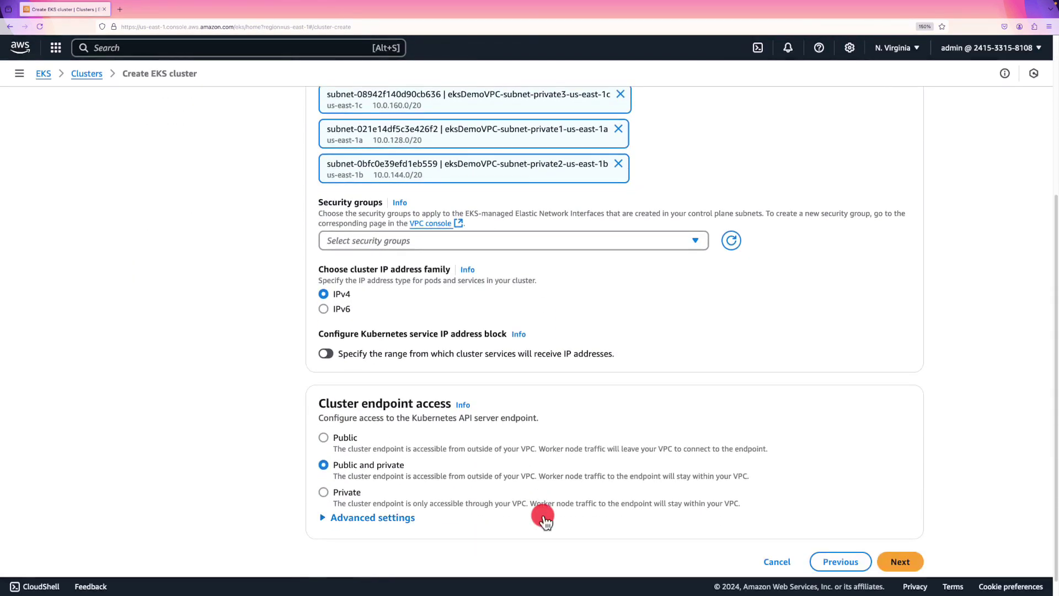
{"action": "scroll", "coordinate": [544, 518], "scroll_direction": "down", "scroll_amount": 1}
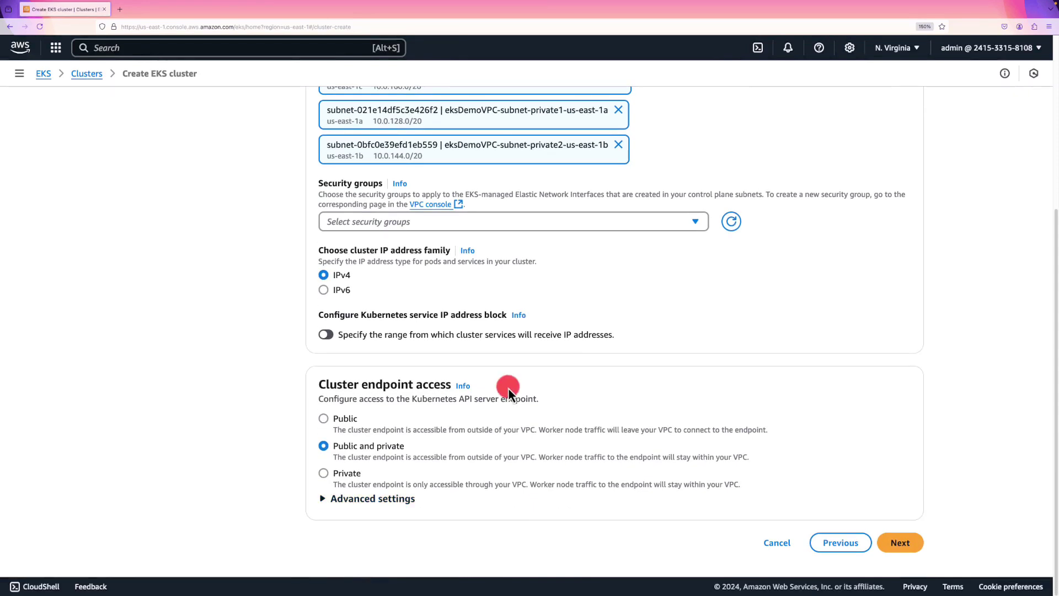
{"action": "left_click", "coordinate": [326, 477]}
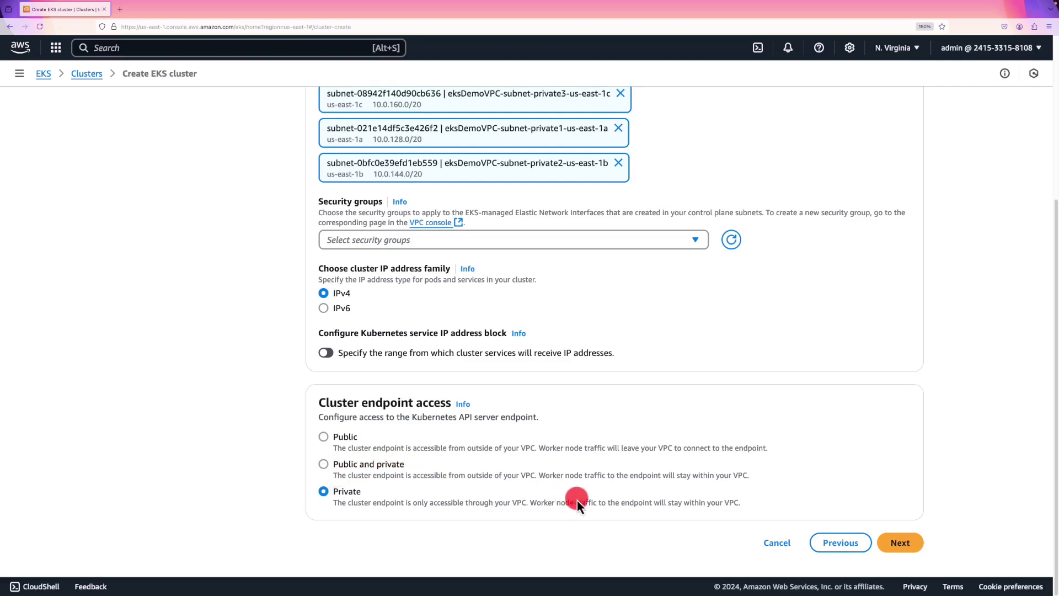
{"action": "left_click", "coordinate": [882, 541]}
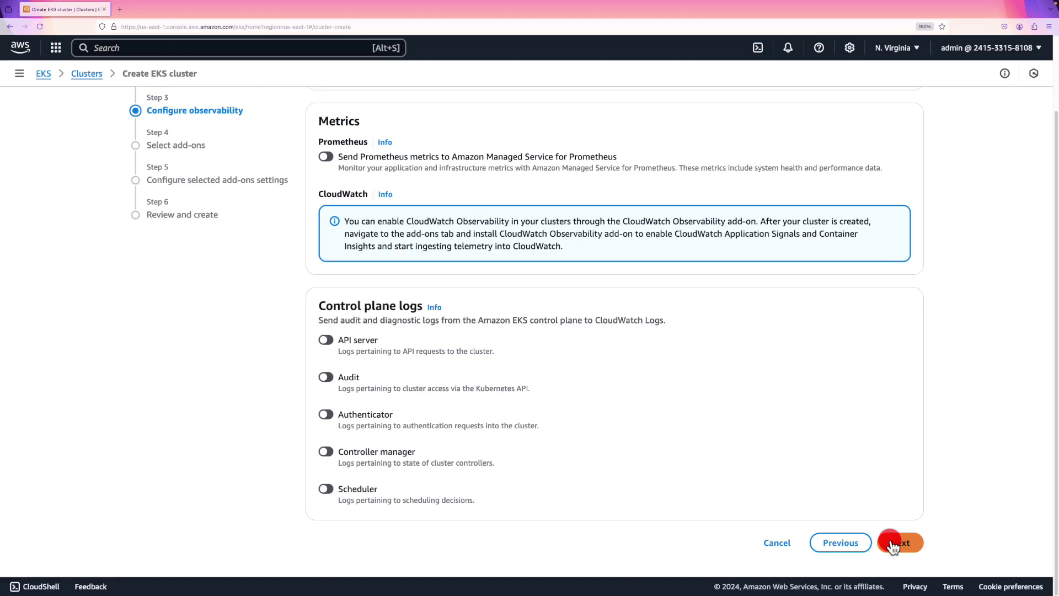
Move past observability to add-on selection, keeping the default add-ons ticked.
{"action": "left_click", "coordinate": [894, 546]}
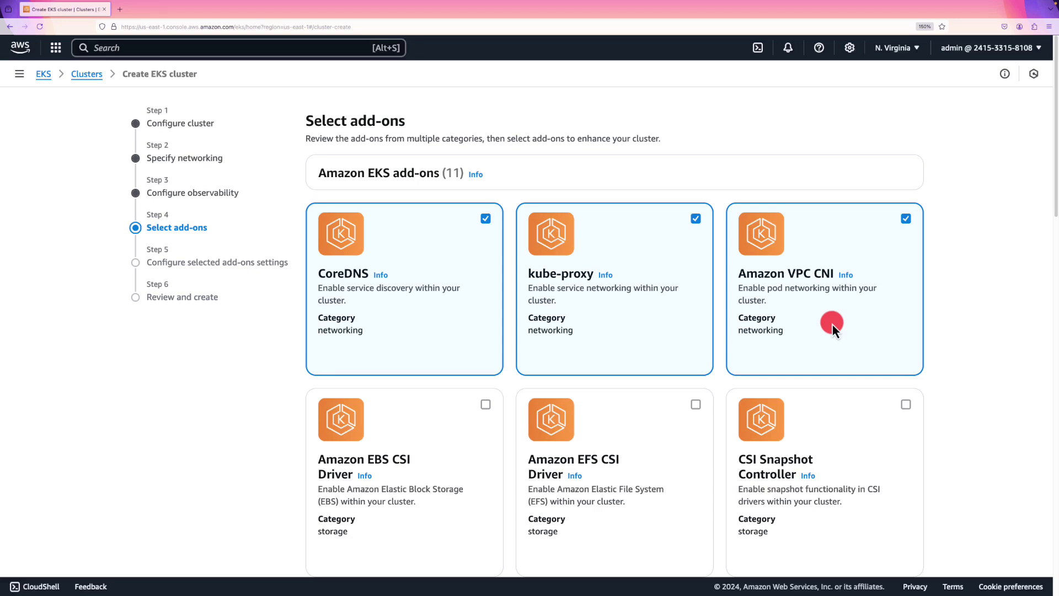
{"action": "scroll", "coordinate": [979, 359], "scroll_direction": "down", "scroll_amount": 10}
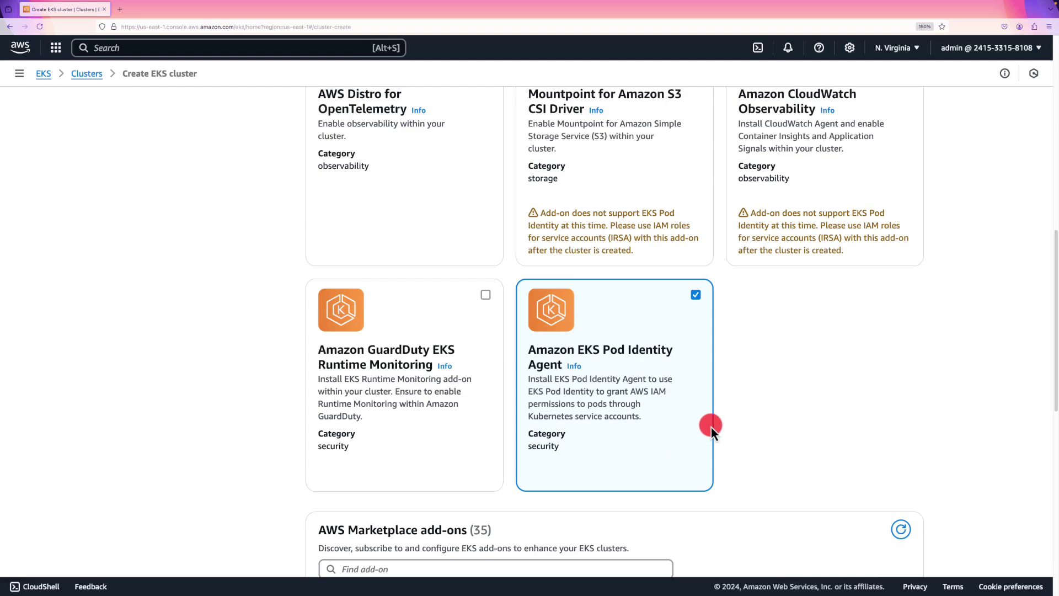
{"action": "scroll", "coordinate": [711, 427], "scroll_direction": "down", "scroll_amount": 2}
{"action": "scroll", "coordinate": [711, 427], "scroll_direction": "down", "scroll_amount": 2}
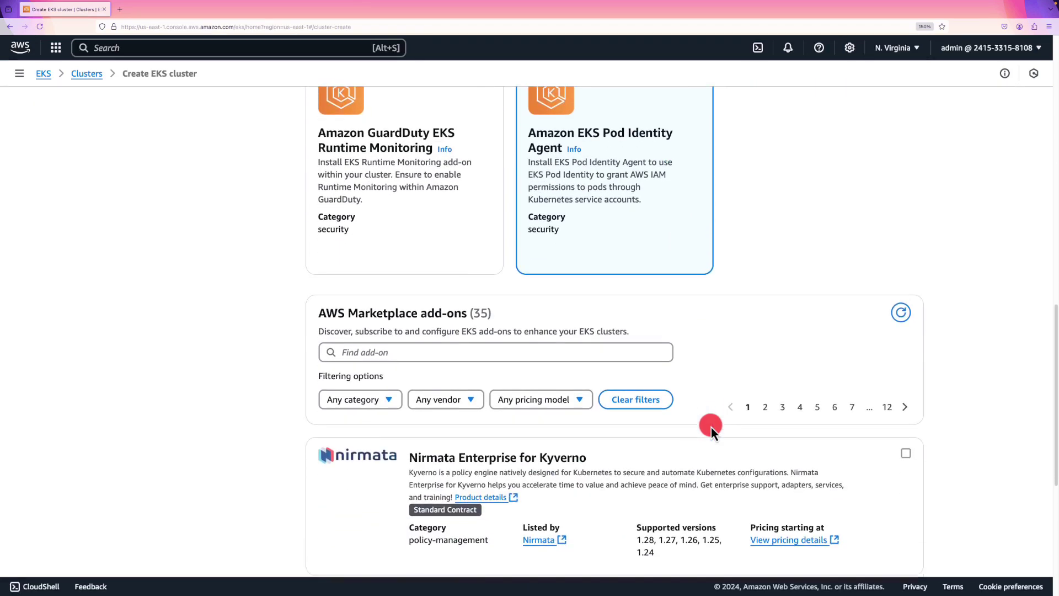
{"action": "scroll", "coordinate": [712, 427], "scroll_direction": "down", "scroll_amount": 3}
{"action": "scroll", "coordinate": [711, 428], "scroll_direction": "down", "scroll_amount": 3}
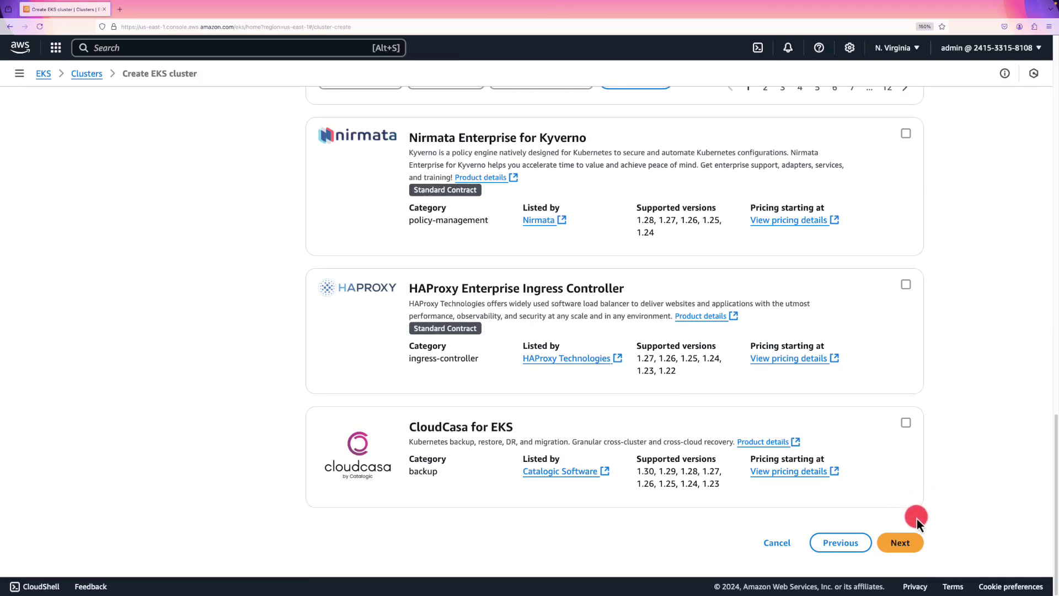
Accept the default add-on versions, review, and create privateEKSCluster.
{"action": "left_click", "coordinate": [901, 542]}
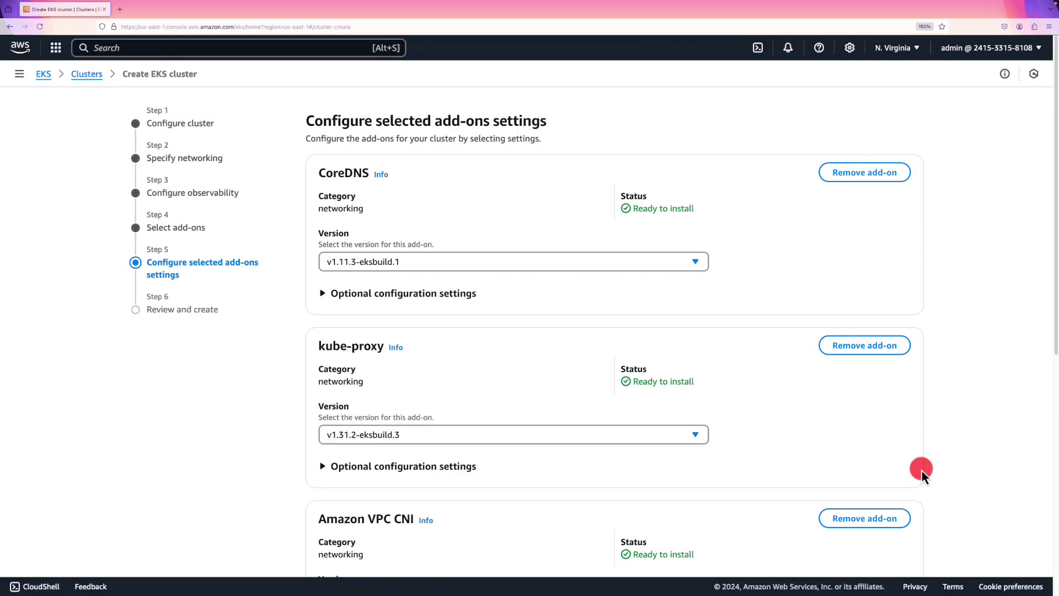
{"action": "scroll", "coordinate": [921, 471], "scroll_direction": "down", "scroll_amount": 2}
{"action": "scroll", "coordinate": [923, 470], "scroll_direction": "down", "scroll_amount": 3}
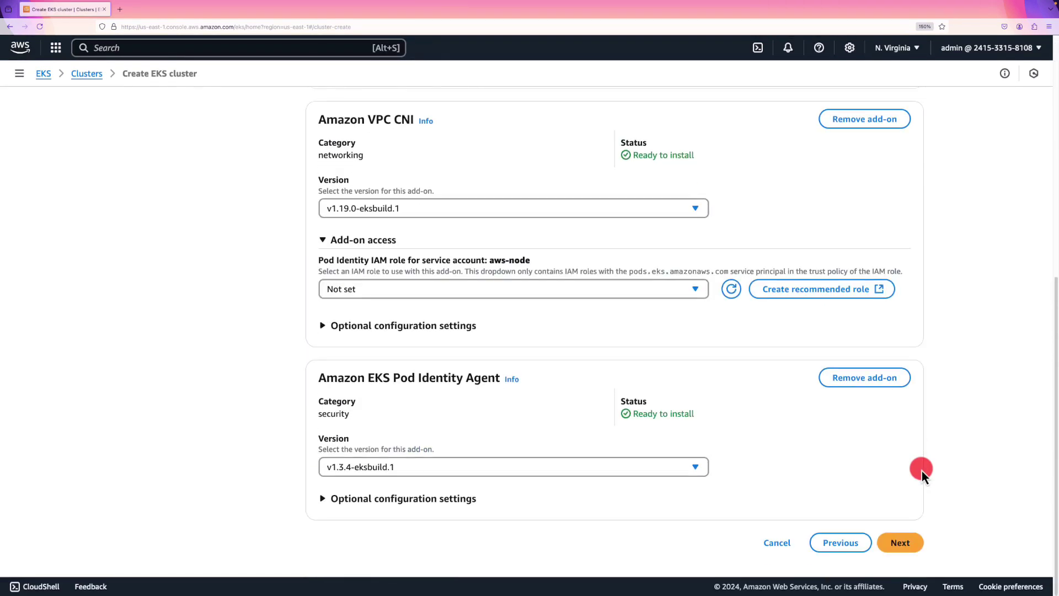
{"action": "left_click", "coordinate": [900, 544]}
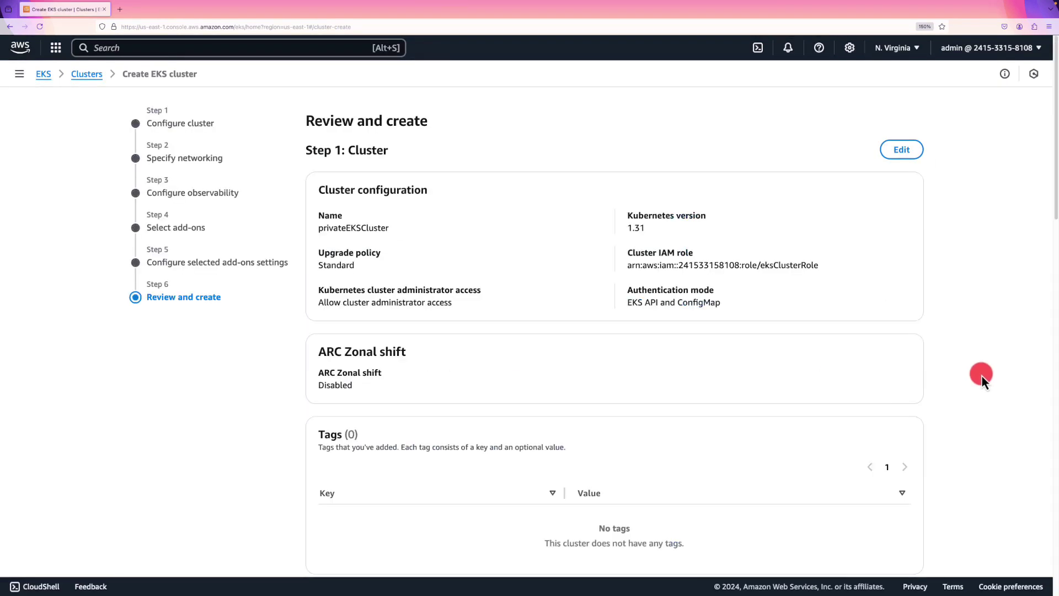
{"action": "scroll", "coordinate": [982, 376], "scroll_direction": "down", "scroll_amount": 3}
{"action": "scroll", "coordinate": [982, 375], "scroll_direction": "down", "scroll_amount": 3}
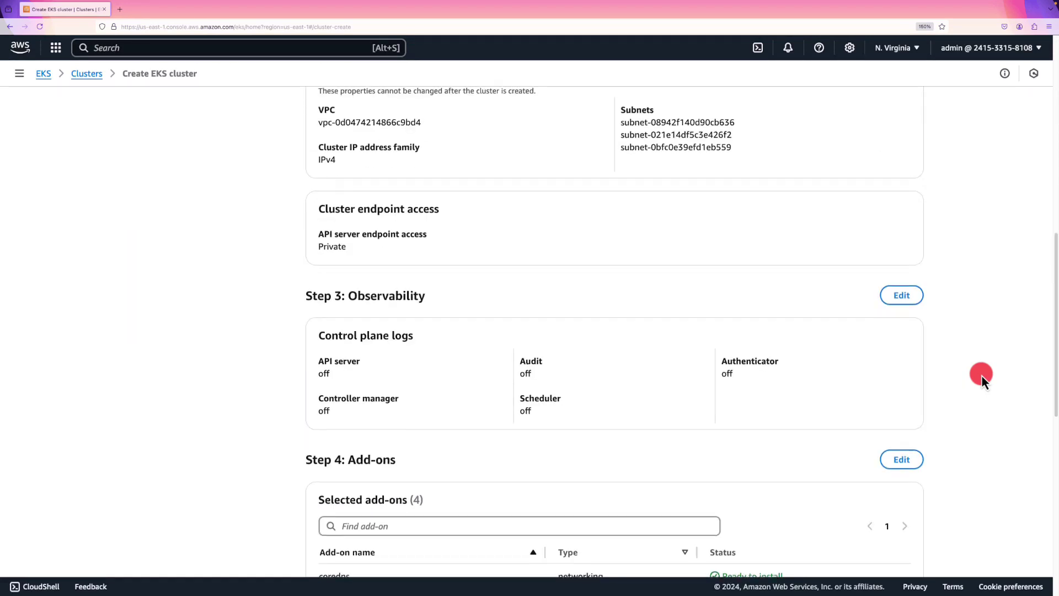
{"action": "scroll", "coordinate": [982, 376], "scroll_direction": "down", "scroll_amount": 10}
{"action": "left_click", "coordinate": [916, 553]}
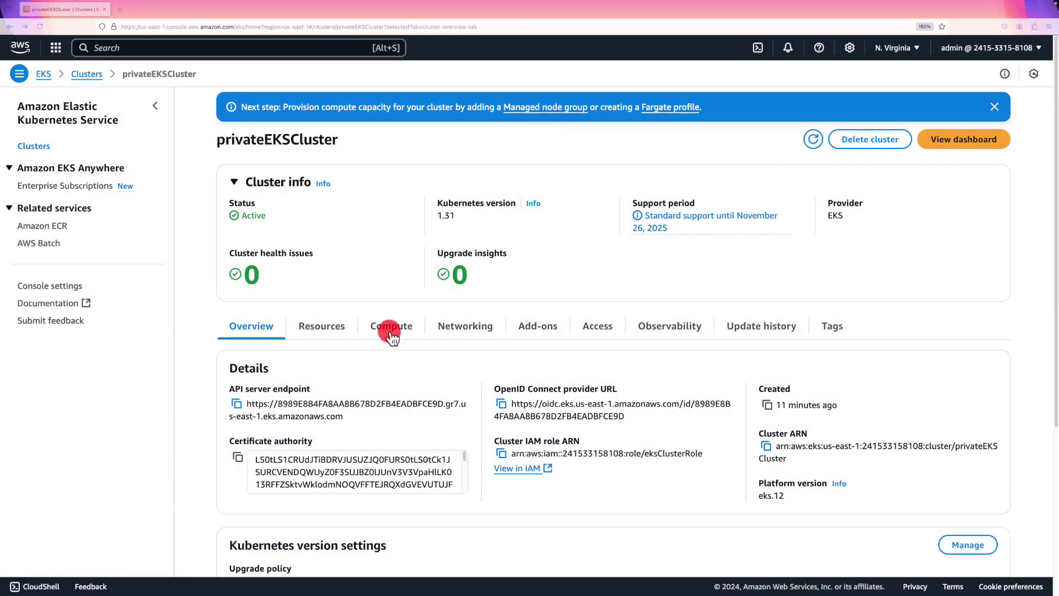
Add node group eksNodeGroup with two t3.medium nodes across three subnets.
{"action": "left_click", "coordinate": [392, 327]}
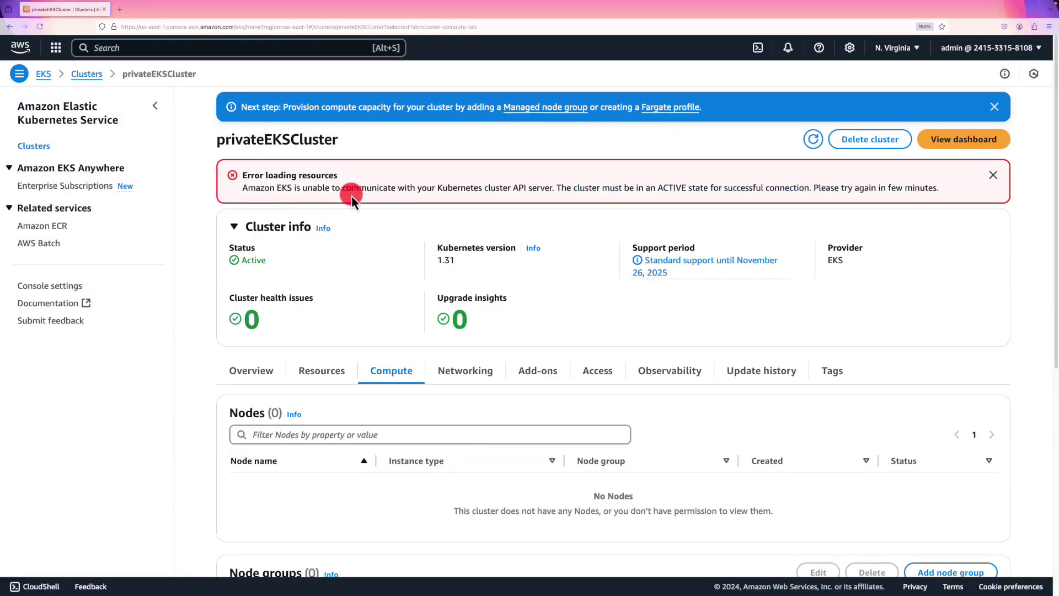
{"action": "left_click", "coordinate": [993, 175]}
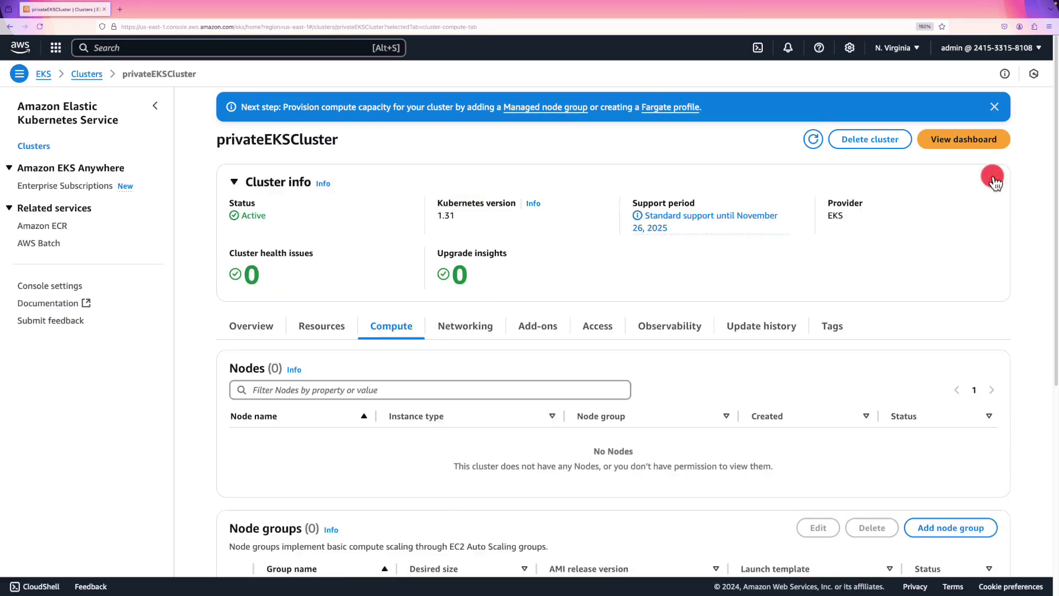
{"action": "left_click", "coordinate": [970, 529]}
{"action": "left_click", "coordinate": [406, 237]}
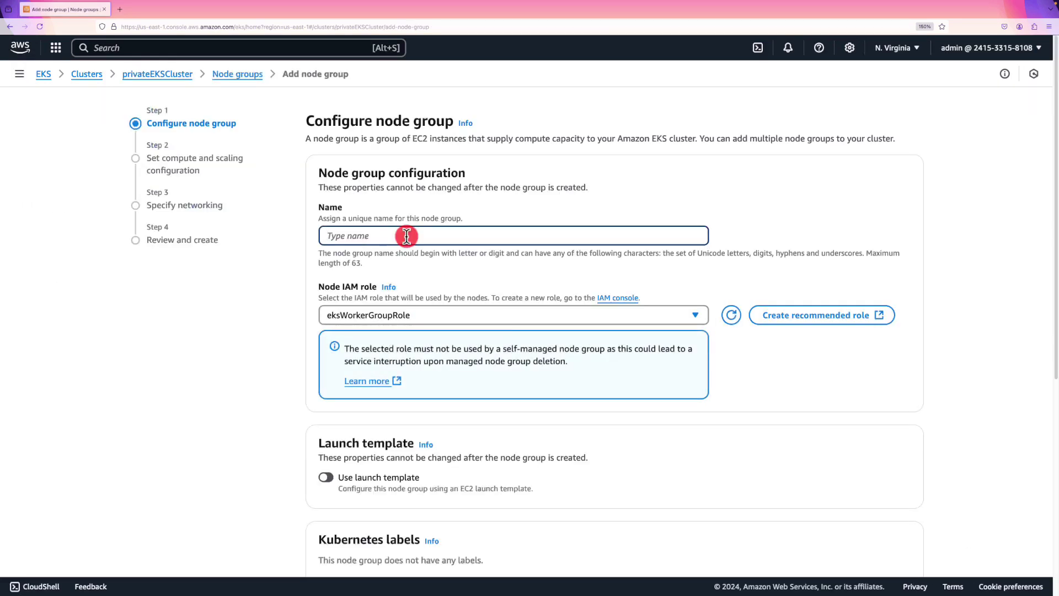
{"action": "type", "text": "eksNodeGroup"}
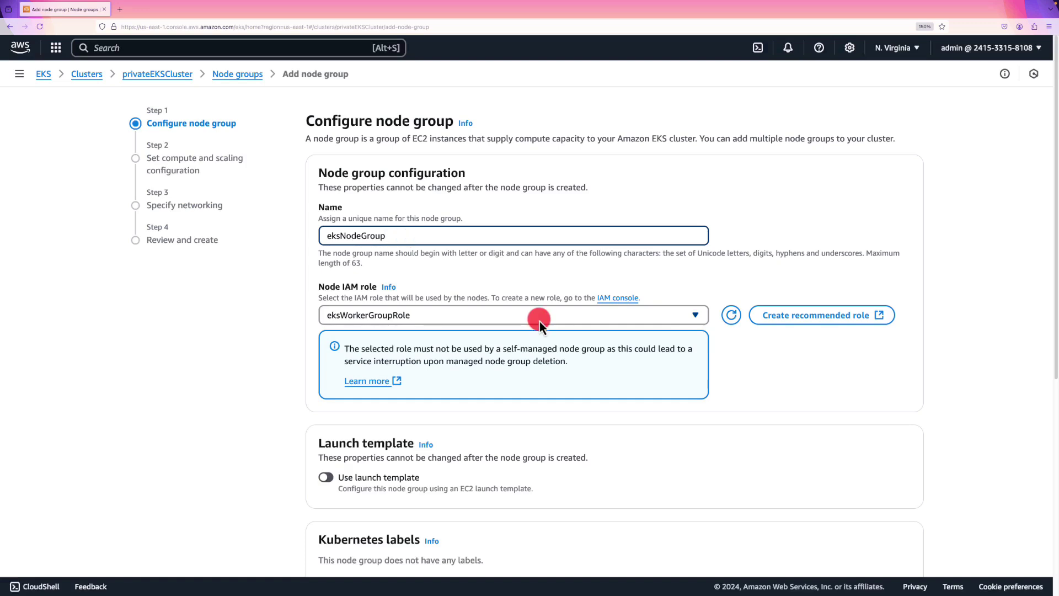
{"action": "scroll", "coordinate": [540, 321], "scroll_direction": "down", "scroll_amount": 5}
{"action": "left_click", "coordinate": [911, 541]}
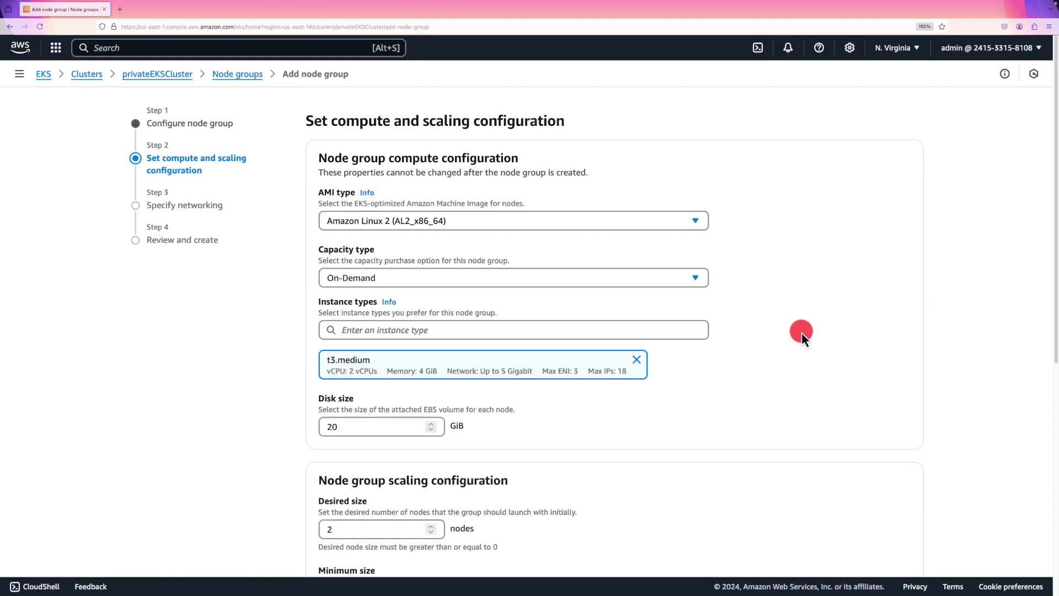
{"action": "scroll", "coordinate": [802, 332], "scroll_direction": "down", "scroll_amount": 5}
{"action": "left_click", "coordinate": [907, 548]}
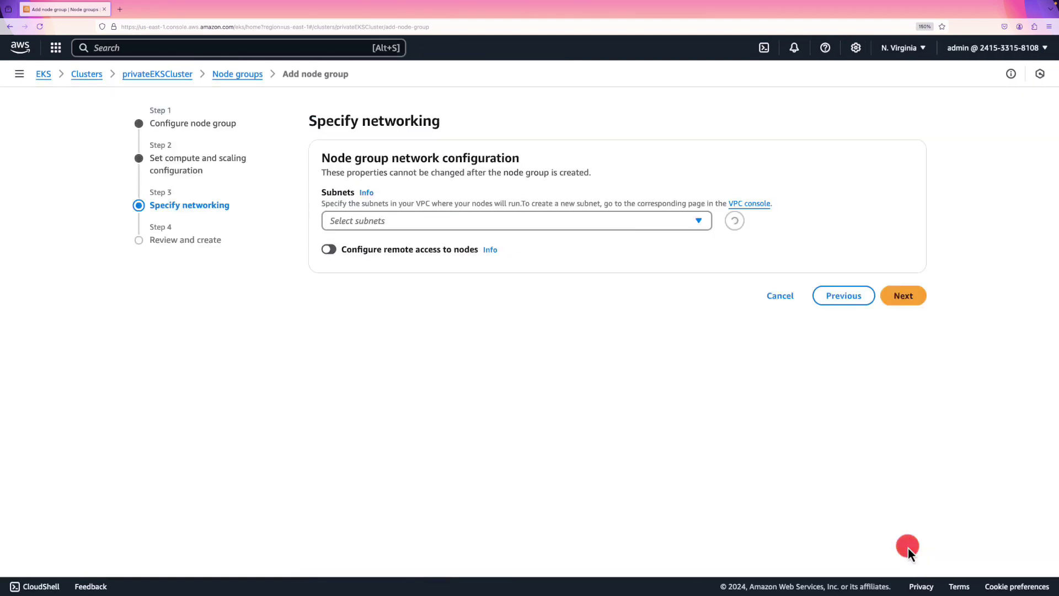
{"action": "left_click", "coordinate": [903, 401]}
{"action": "scroll", "coordinate": [874, 360], "scroll_direction": "down", "scroll_amount": 3}
{"action": "scroll", "coordinate": [874, 360], "scroll_direction": "down", "scroll_amount": 2}
{"action": "scroll", "coordinate": [874, 360], "scroll_direction": "down", "scroll_amount": 4}
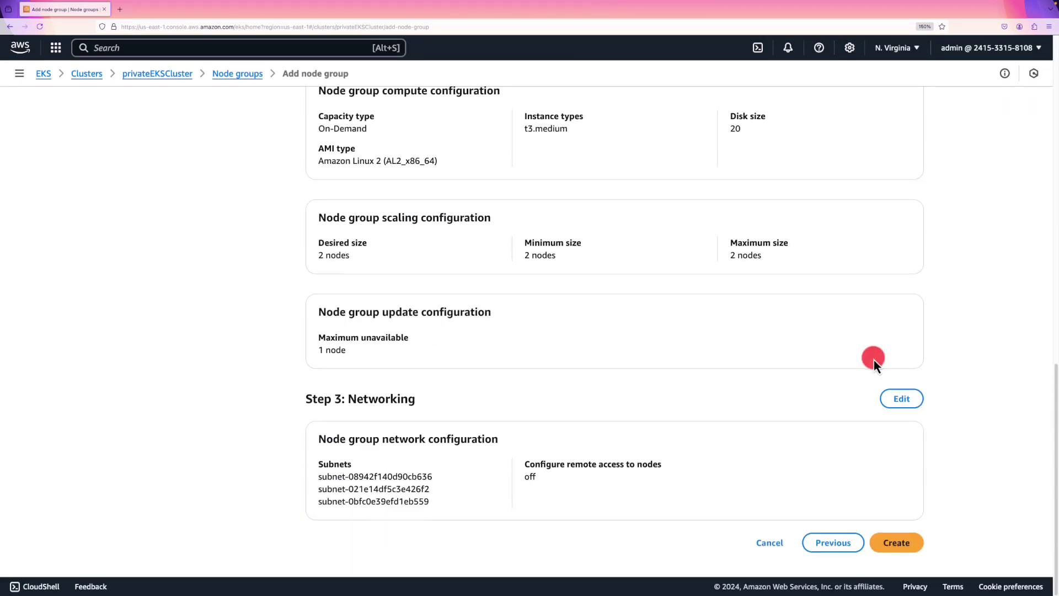
{"action": "left_click", "coordinate": [907, 549]}
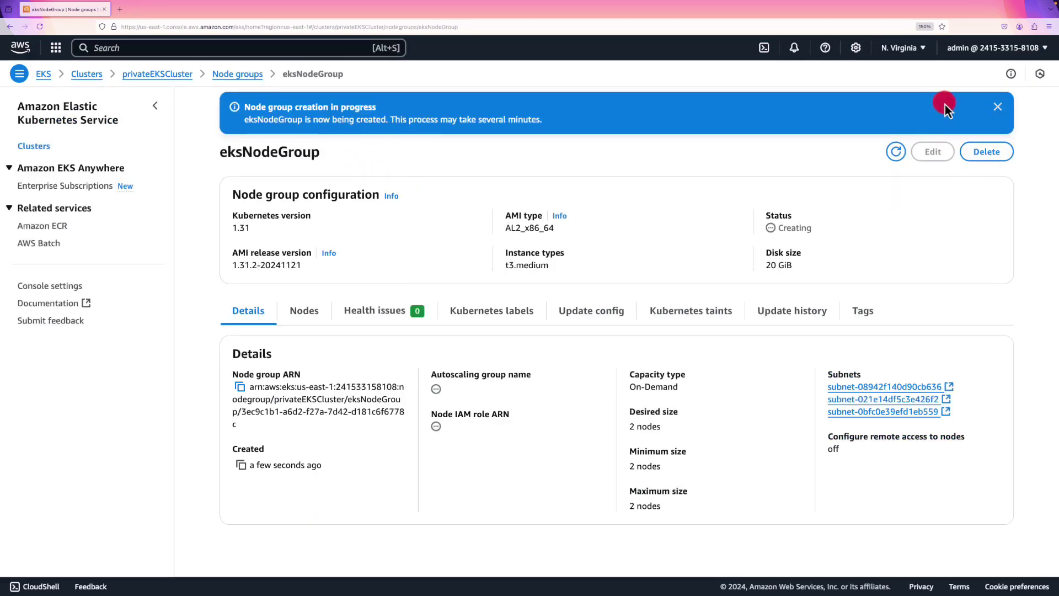
Dismiss the node group creation banner and search the console for the EC2 service.
{"action": "left_click", "coordinate": [999, 107]}
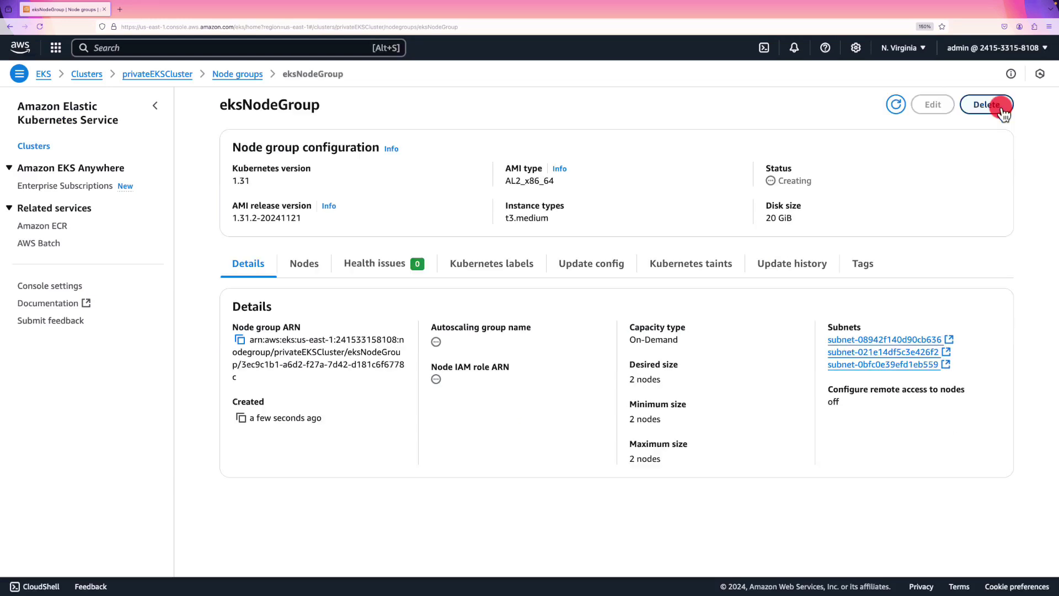
{"action": "left_click", "coordinate": [115, 49]}
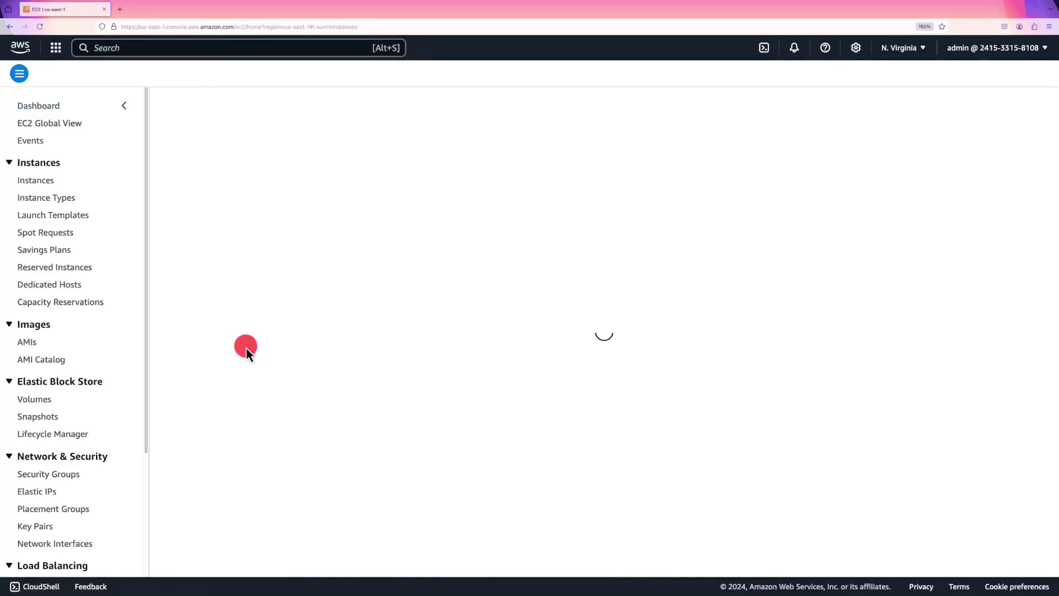
Name the new instance jumpBox, choose the Ubuntu image and select the eks-demo-key key pair.
{"action": "left_click", "coordinate": [220, 208]}
{"action": "type", "text": "jumpBox"}
{"action": "left_click", "coordinate": [293, 449]}
{"action": "scroll", "coordinate": [286, 438], "scroll_direction": "down", "scroll_amount": 5}
{"action": "scroll", "coordinate": [286, 437], "scroll_direction": "down", "scroll_amount": 1}
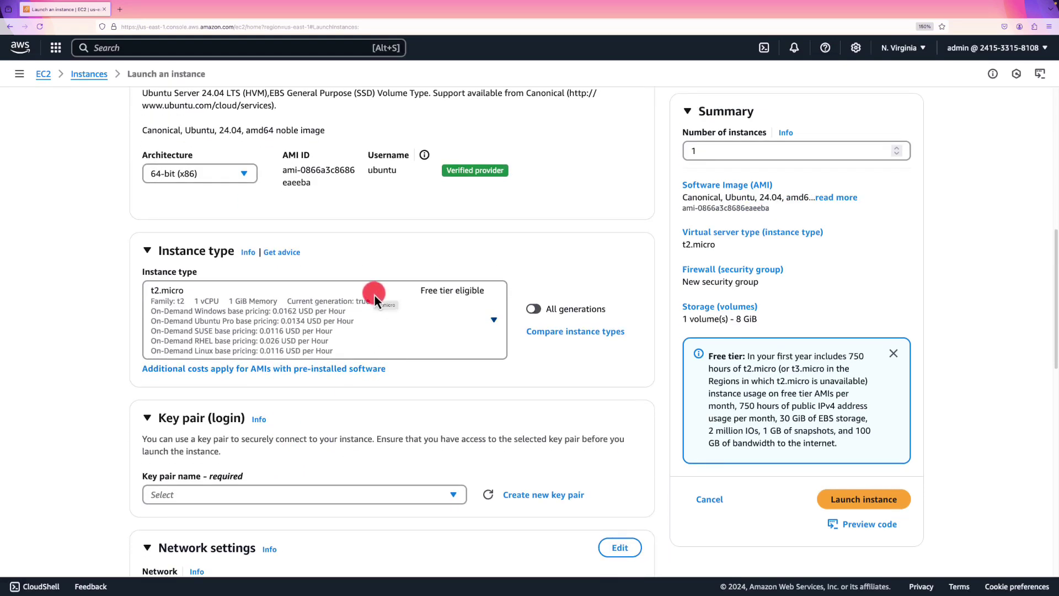
{"action": "scroll", "coordinate": [373, 295], "scroll_direction": "down", "scroll_amount": 5}
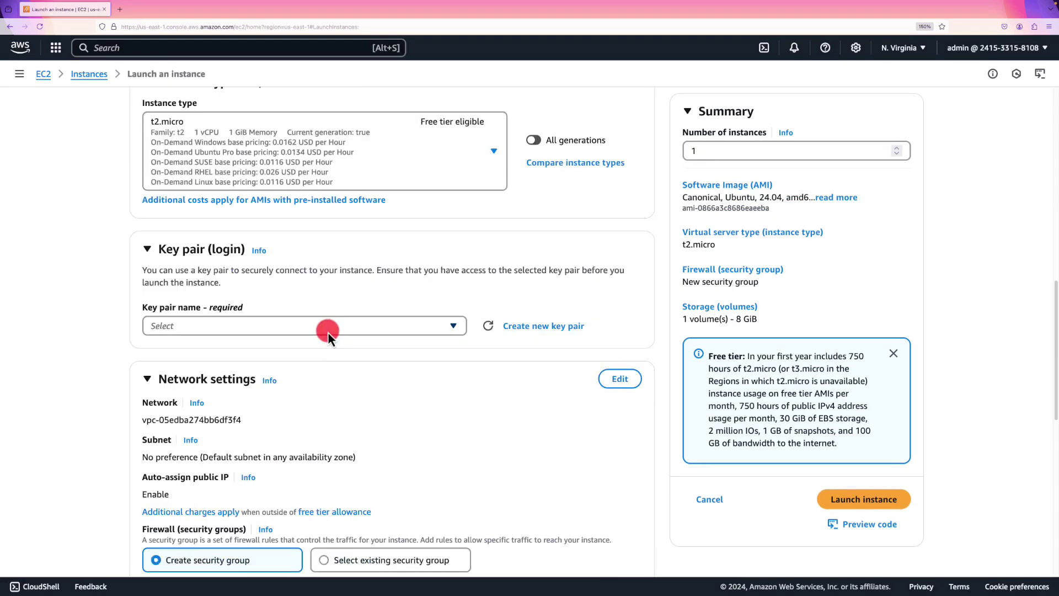
{"action": "left_click", "coordinate": [329, 327]}
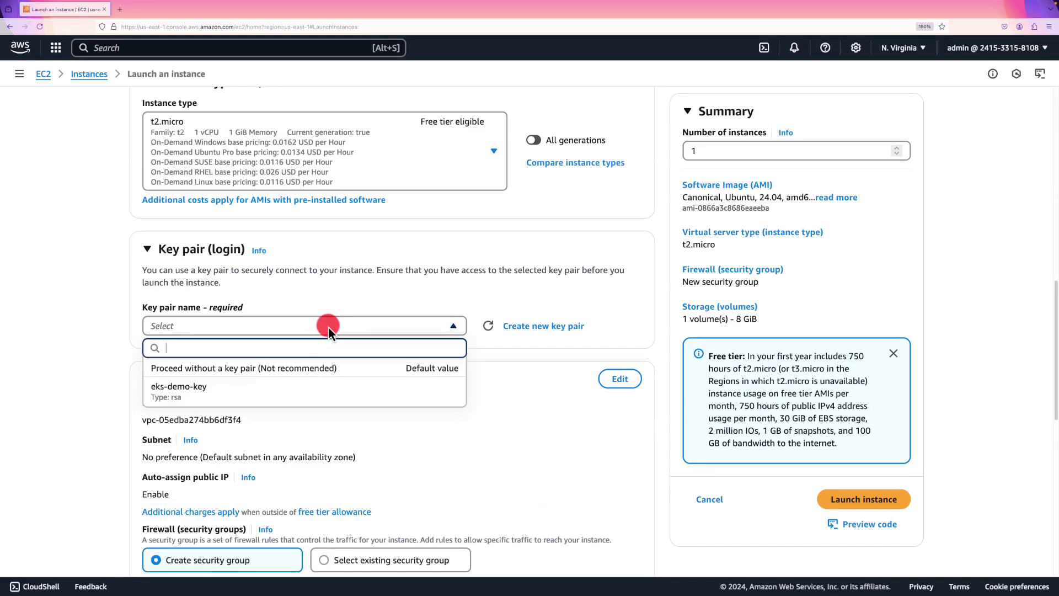
{"action": "left_click", "coordinate": [273, 394]}
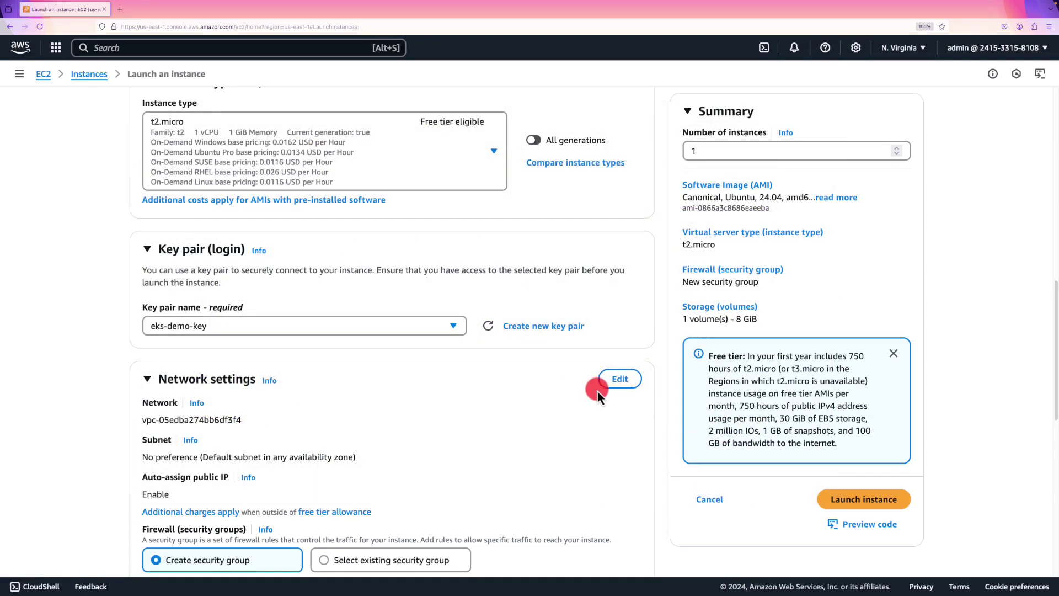
Put jumpBox in eksDemoVPC-vpc's public1 subnet with auto-assigned public IP and a jumpBoxSG security group.
{"action": "left_click", "coordinate": [623, 382]}
{"action": "left_click", "coordinate": [451, 430]}
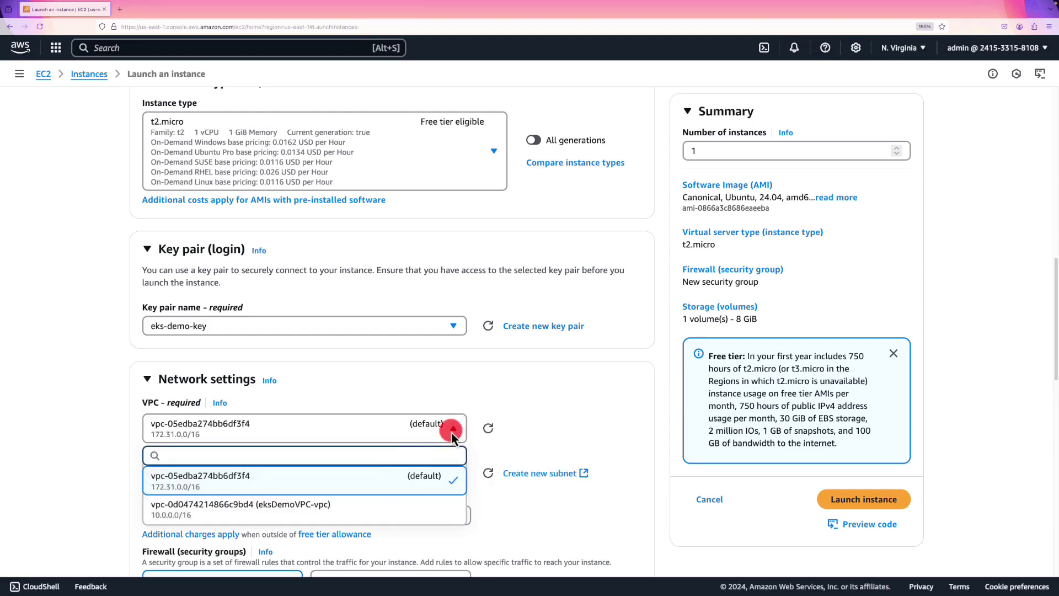
{"action": "left_click", "coordinate": [357, 511]}
{"action": "left_click", "coordinate": [451, 401]}
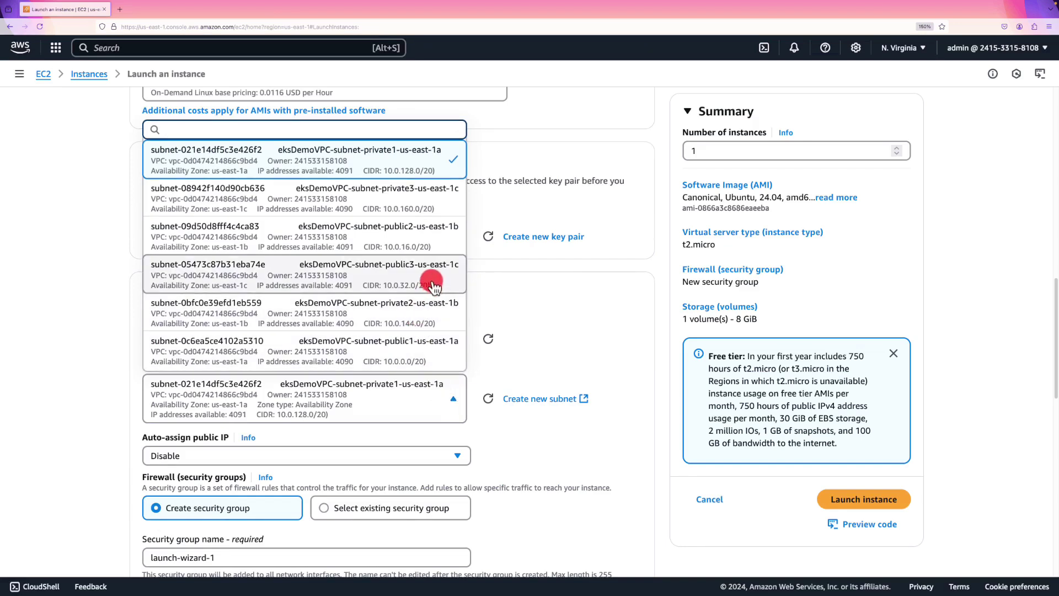
{"action": "left_click", "coordinate": [441, 345]}
{"action": "left_click", "coordinate": [438, 461]}
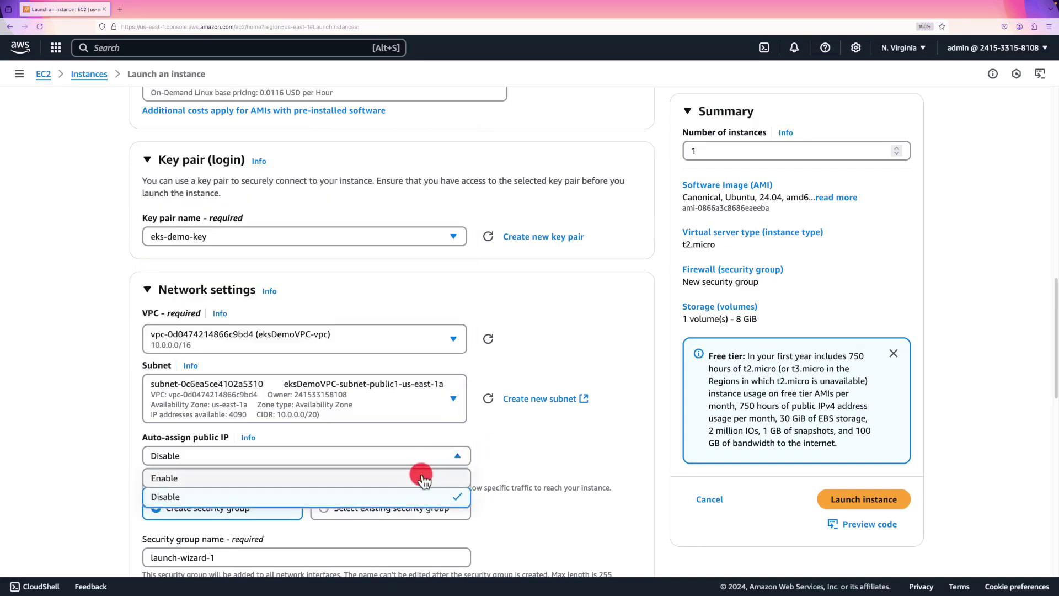
{"action": "left_click", "coordinate": [416, 478]}
{"action": "scroll", "coordinate": [503, 480], "scroll_direction": "down", "scroll_amount": 2}
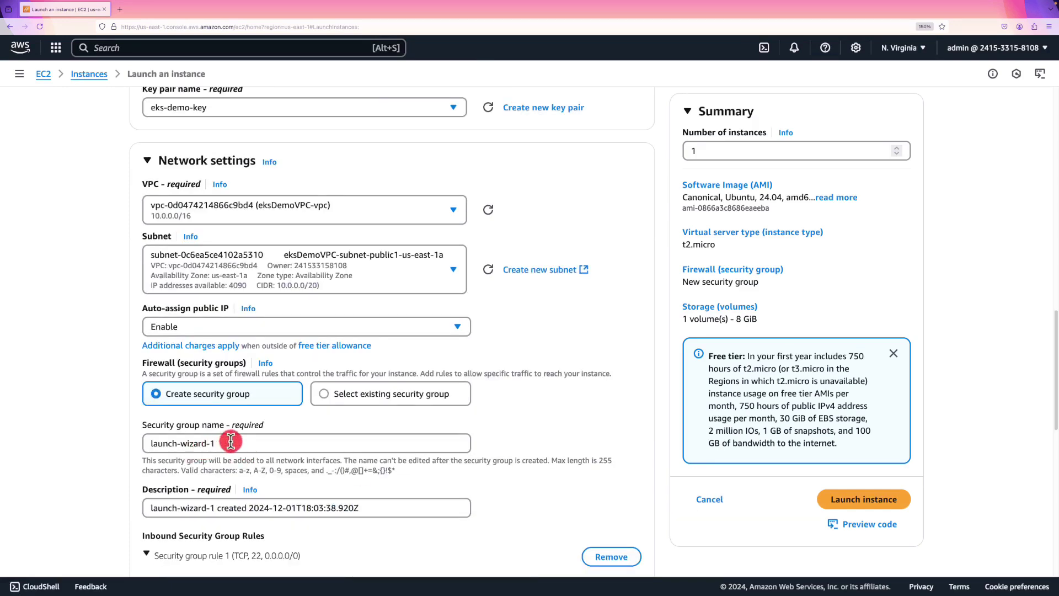
{"action": "left_click_drag", "start_coordinate": [228, 443], "coordinate": [45, 447]}
{"action": "type", "text": "jumpBox"}
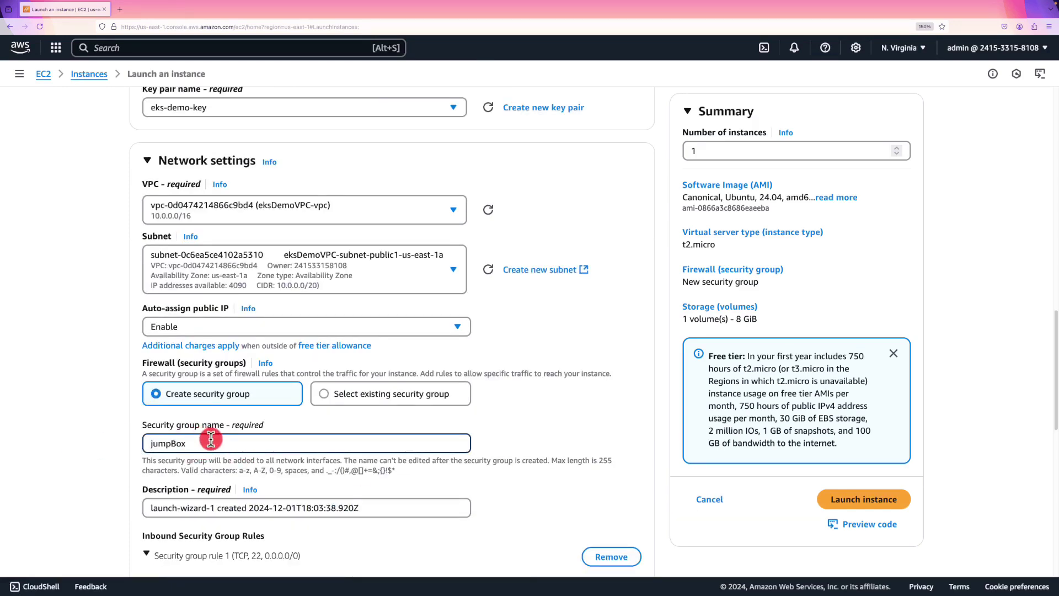
{"action": "type", "text": "SG"}
{"action": "left_click", "coordinate": [374, 511]}
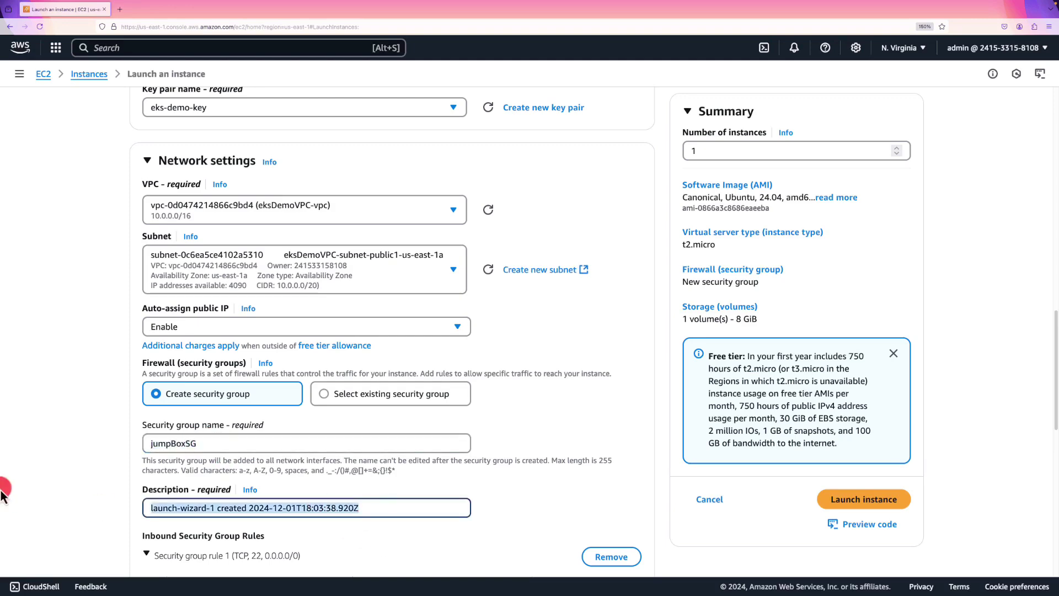
{"action": "scroll", "coordinate": [503, 513], "scroll_direction": "down", "scroll_amount": 5}
{"action": "scroll", "coordinate": [503, 514], "scroll_direction": "down", "scroll_amount": 2}
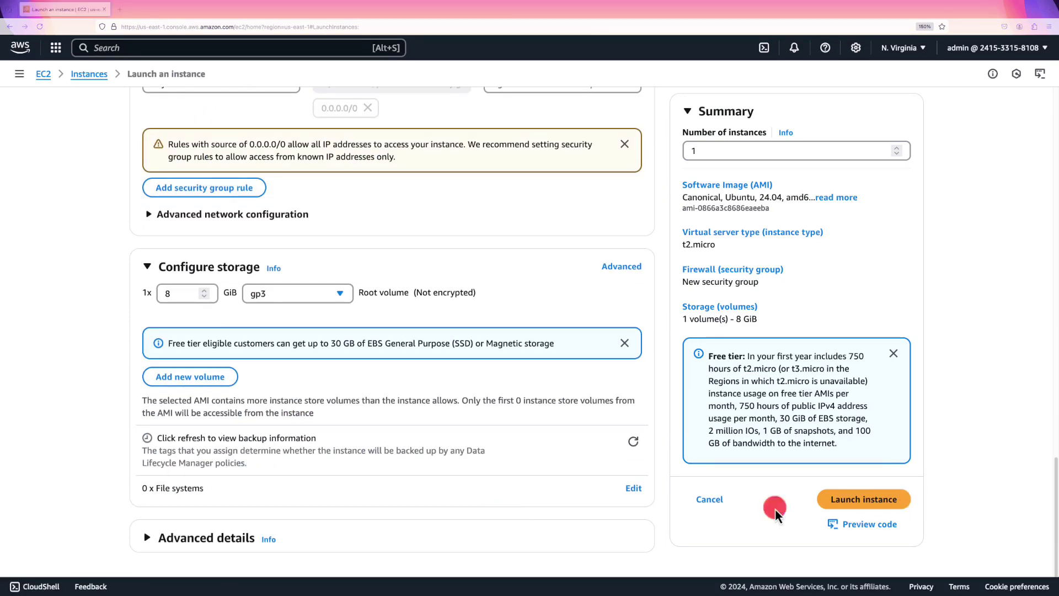
Paste the setup script into the advanced details' User data field.
{"action": "left_click", "coordinate": [147, 540]}
{"action": "scroll", "coordinate": [448, 449], "scroll_direction": "down", "scroll_amount": 5}
{"action": "scroll", "coordinate": [448, 449], "scroll_direction": "down", "scroll_amount": 6}
{"action": "scroll", "coordinate": [450, 449], "scroll_direction": "down", "scroll_amount": 4}
{"action": "scroll", "coordinate": [448, 449], "scroll_direction": "down", "scroll_amount": 2}
{"action": "left_click", "coordinate": [274, 367]}
{"action": "type", "text": "#!/bin/bash apt-get update -y apt-get install -y unzip curl \"https://awscli.amazonaws.com/awscli-exe-linux-x86_64.zip\" -o \"awscliv2.zip\" unzip awscliv2.zip ./aws/install curl -LO \"https://dl.k8s.io/release/v1.31.0/bin/linux/amd64/kubectl\" install -o root -g root -m 0755 kubectl /usr/local/bin/kubectl aws --version kubectl version --client"}
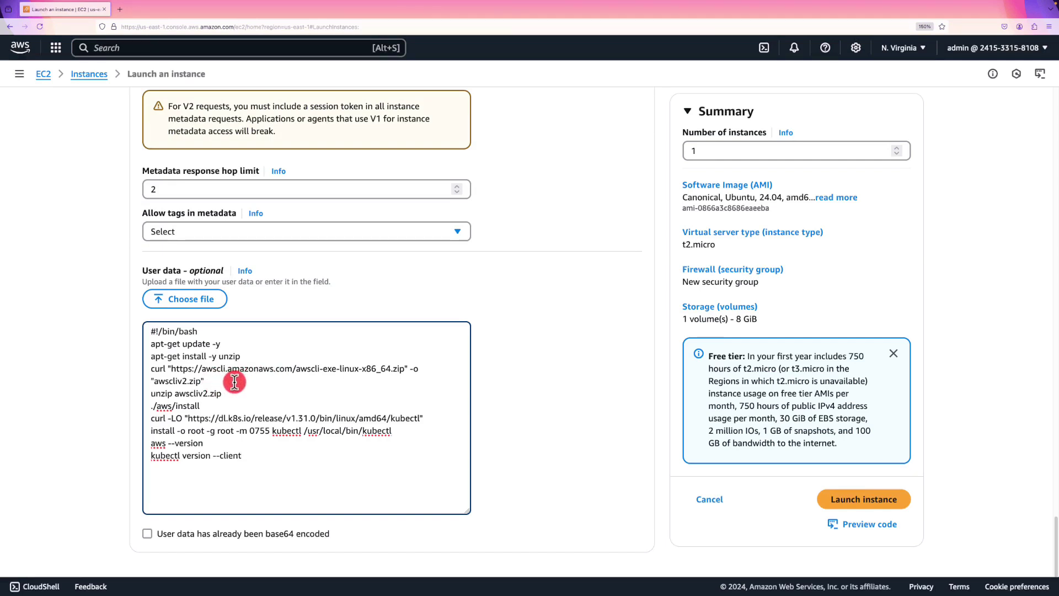
{"action": "left_click", "coordinate": [258, 456]}
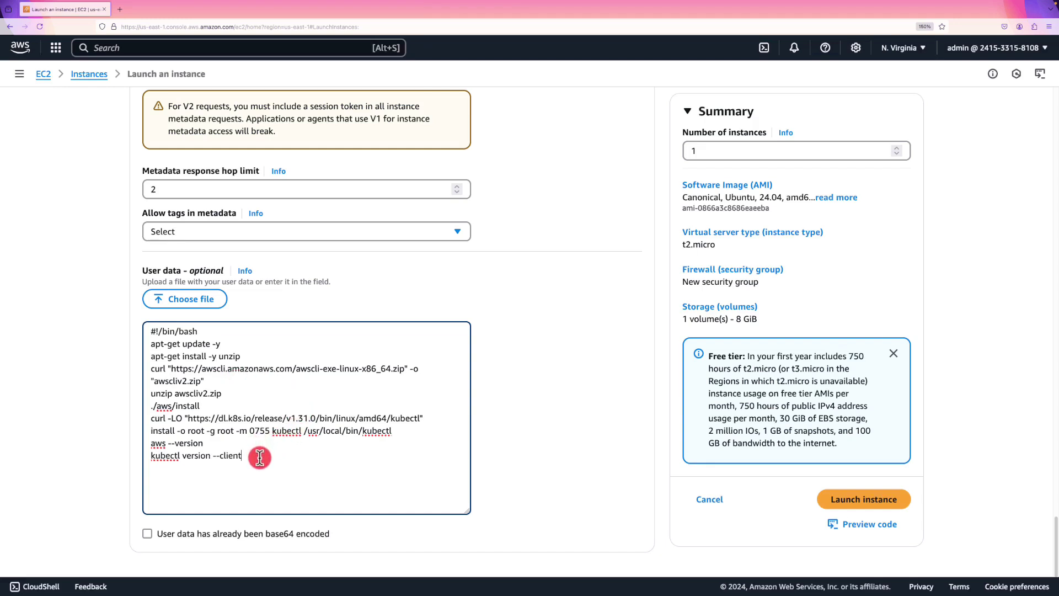
Launch jumpBox, open its instance summary in a new tab and start Connect.
{"action": "left_click", "coordinate": [879, 501]}
{"action": "right_click", "coordinate": [253, 142]}
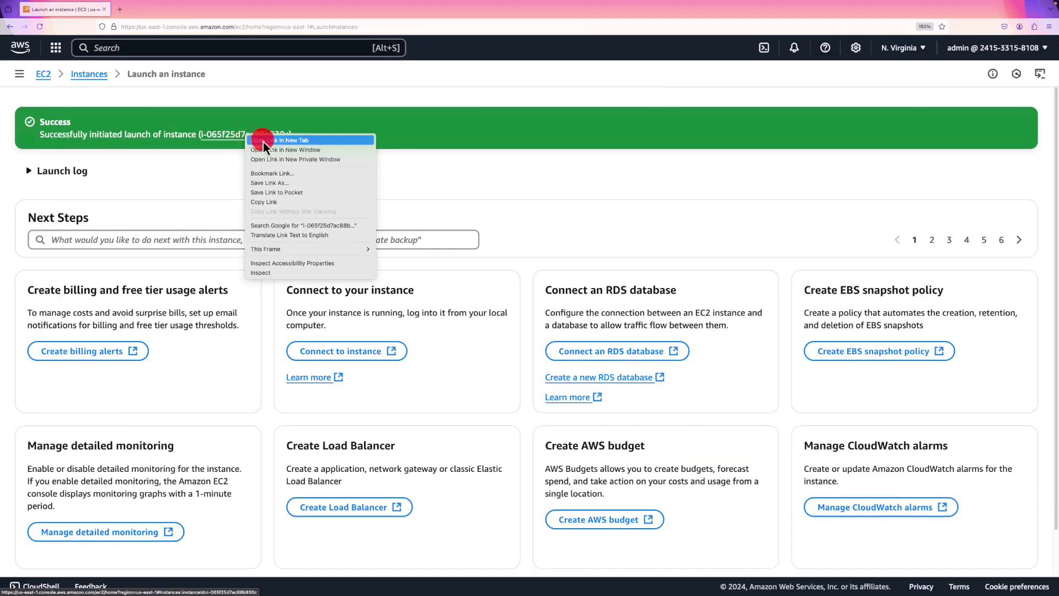
{"action": "left_click", "coordinate": [263, 141]}
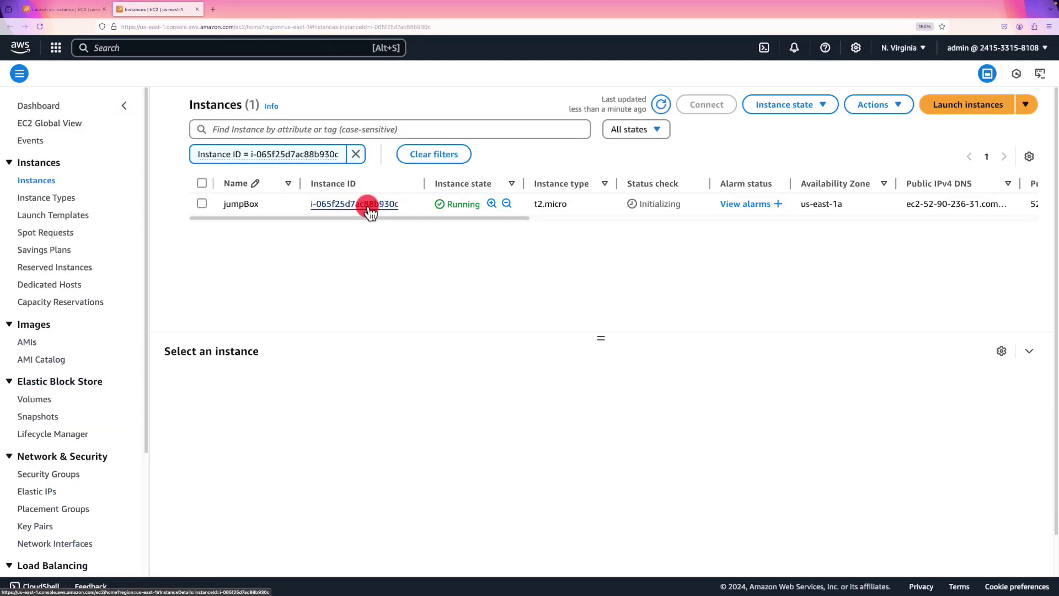
{"action": "left_click", "coordinate": [370, 212]}
{"action": "left_click", "coordinate": [779, 112]}
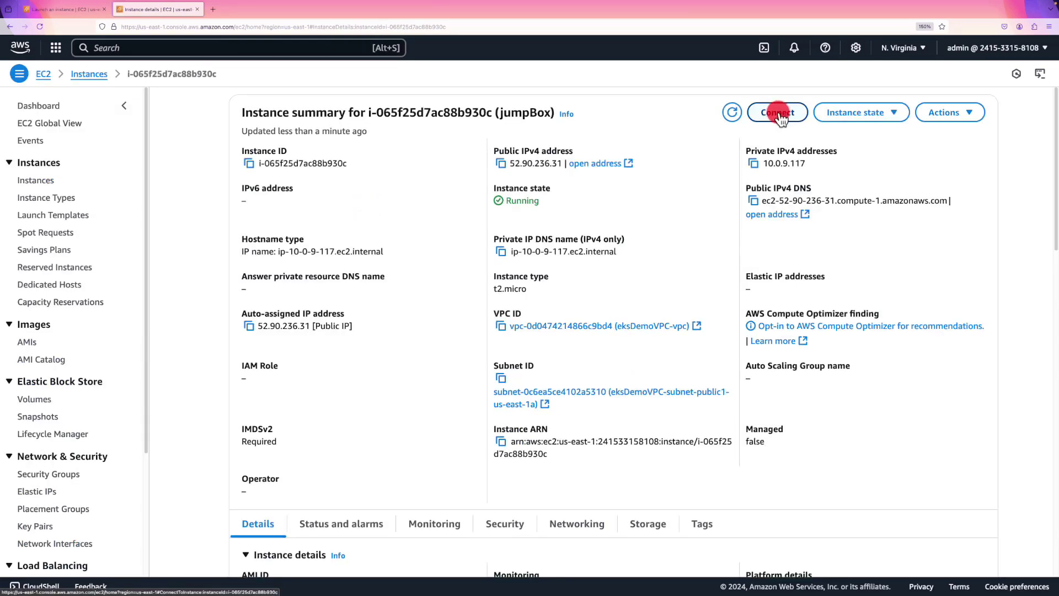
Open an Instance Connect terminal on jumpBox and rerun aws configure after a command-not-found error.
{"action": "left_click", "coordinate": [908, 459]}
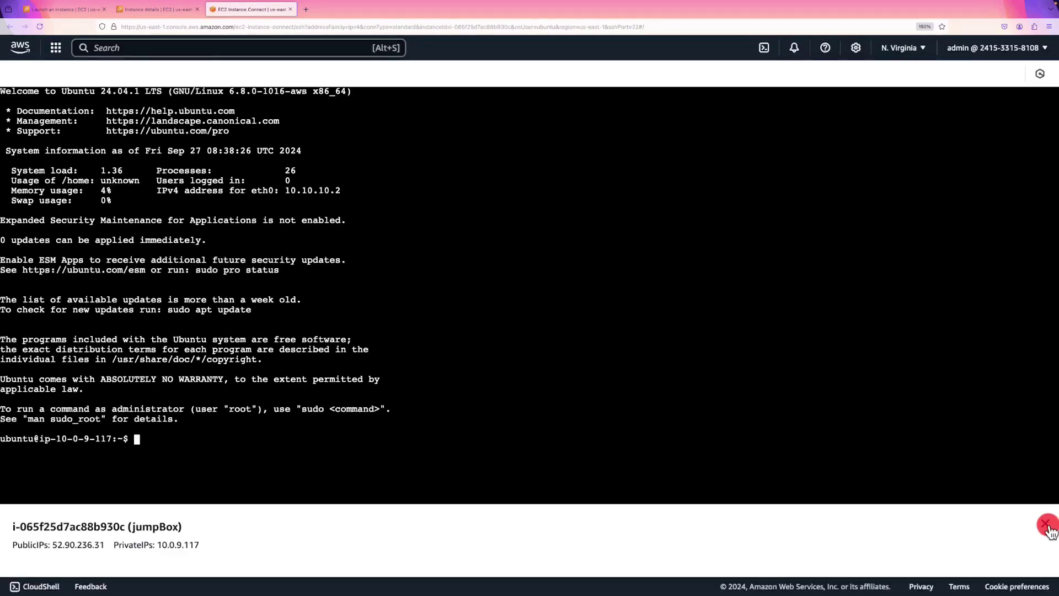
{"action": "left_click", "coordinate": [1048, 526]}
{"action": "type", "text": "aws configure"}
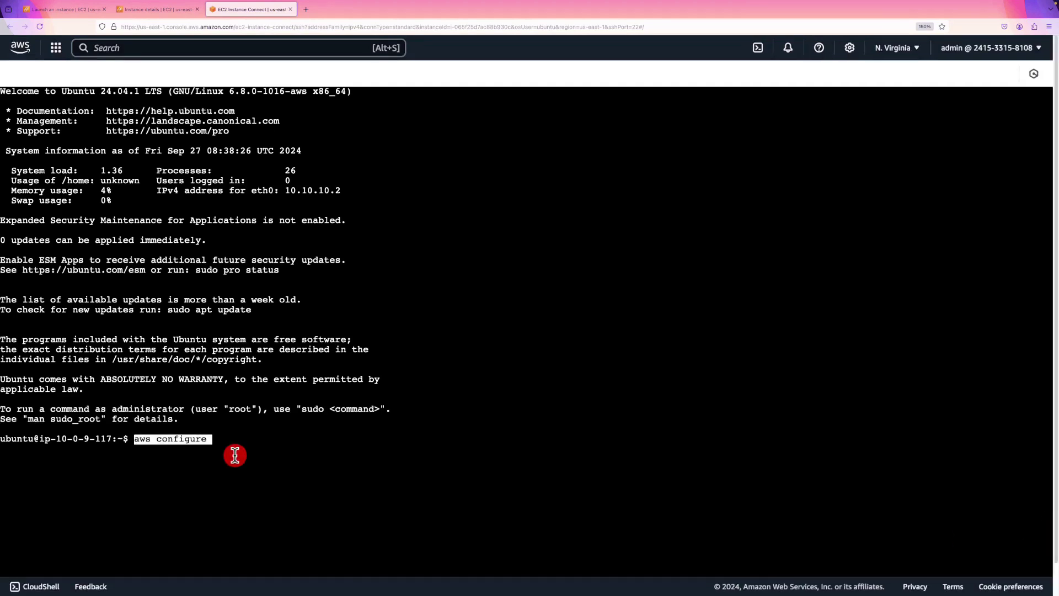
{"action": "key", "text": "Return"}
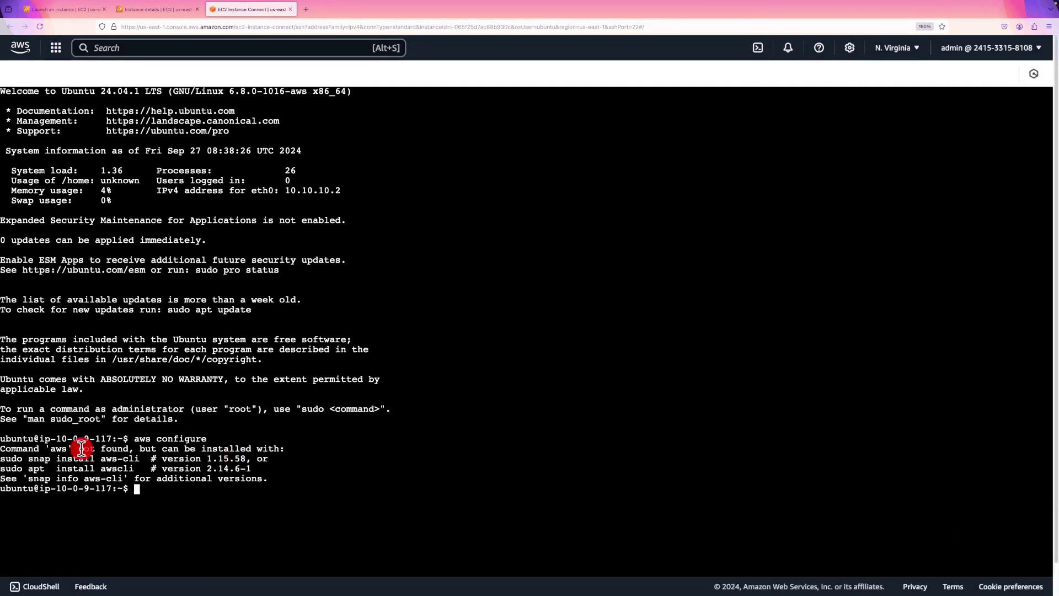
{"action": "left_click_drag", "start_coordinate": [1, 448], "coordinate": [269, 480]}
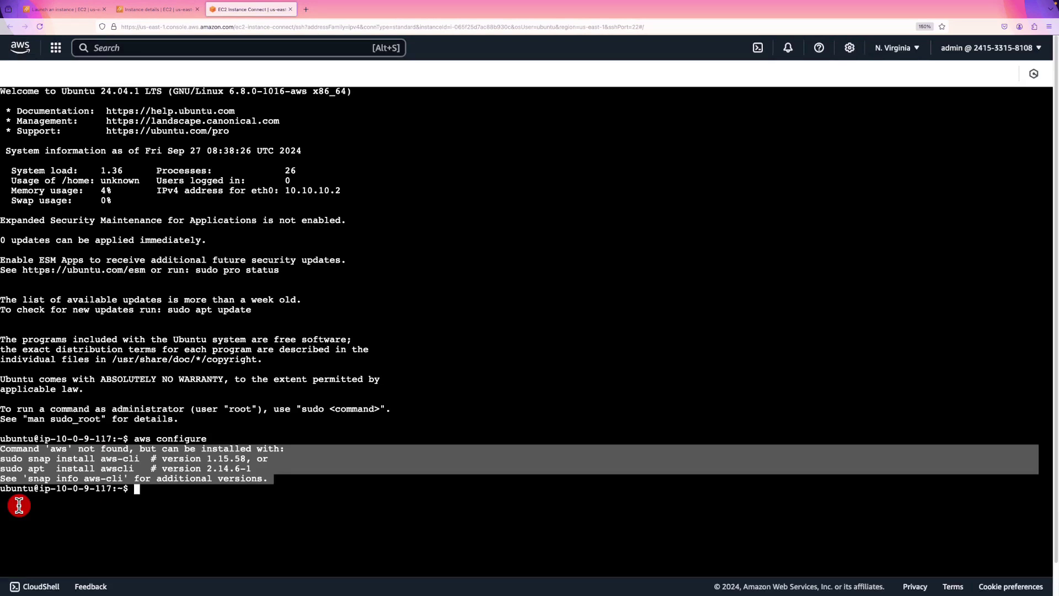
{"action": "left_click", "coordinate": [186, 541]}
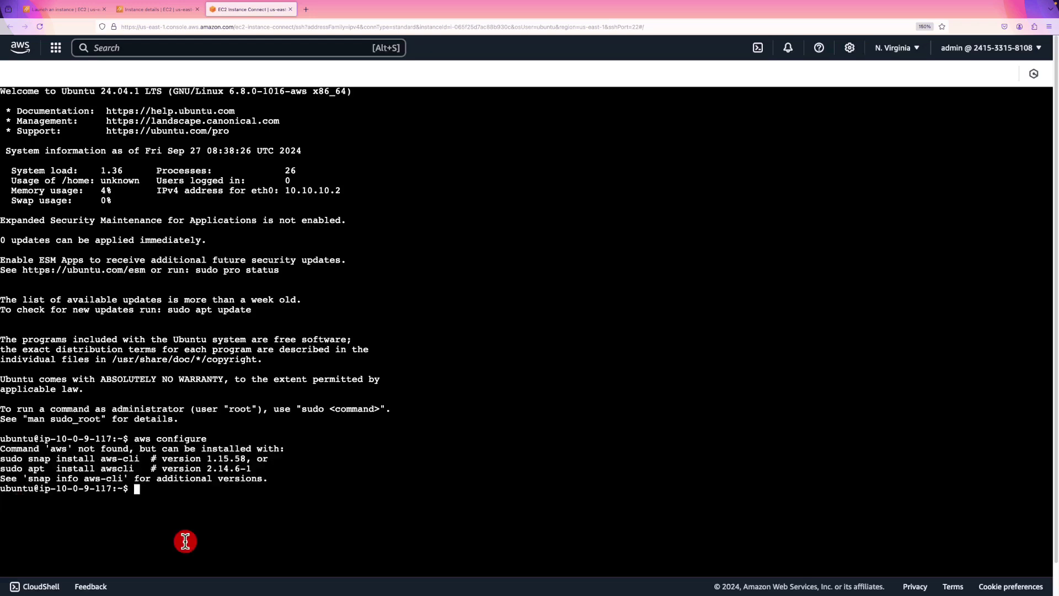
{"action": "key", "text": "Up"}
{"action": "key", "text": "Return"}
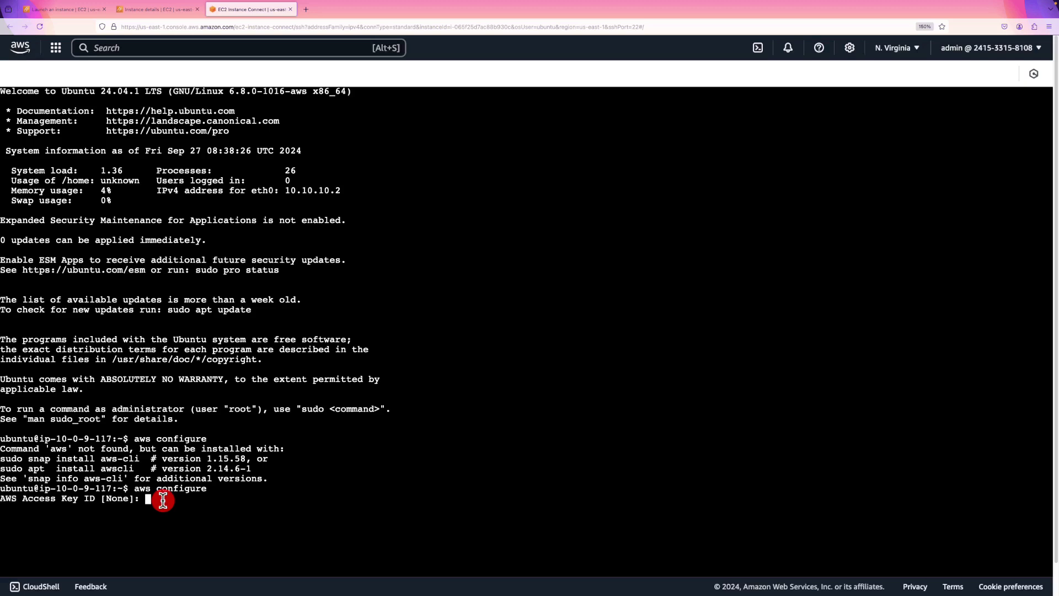
Enter the access key ID, secret access key and us-east-1 region at the configure prompts.
{"action": "key", "text": "Return"}
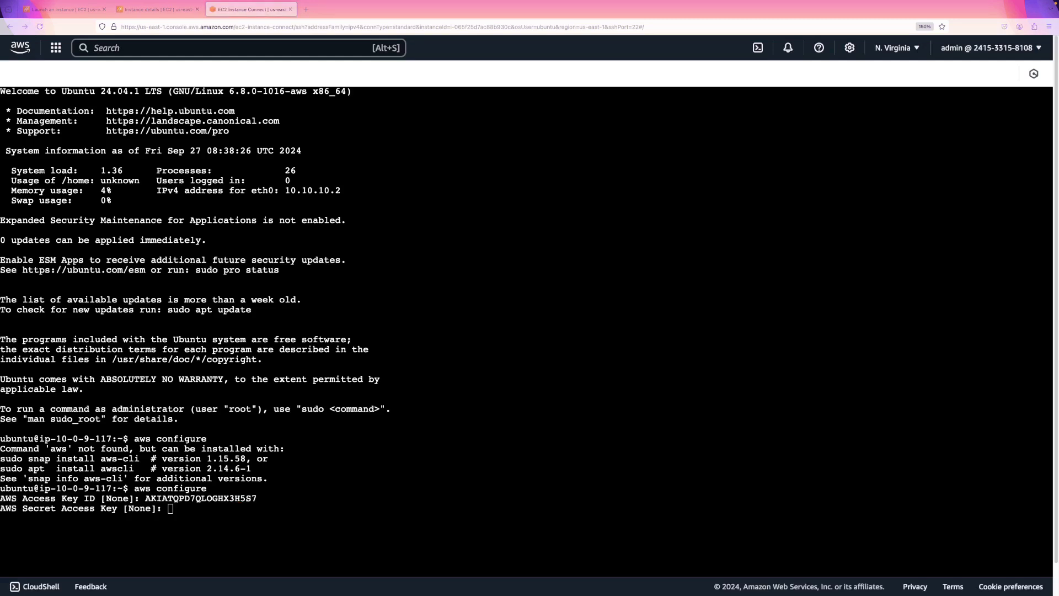
{"action": "left_click", "coordinate": [601, 469]}
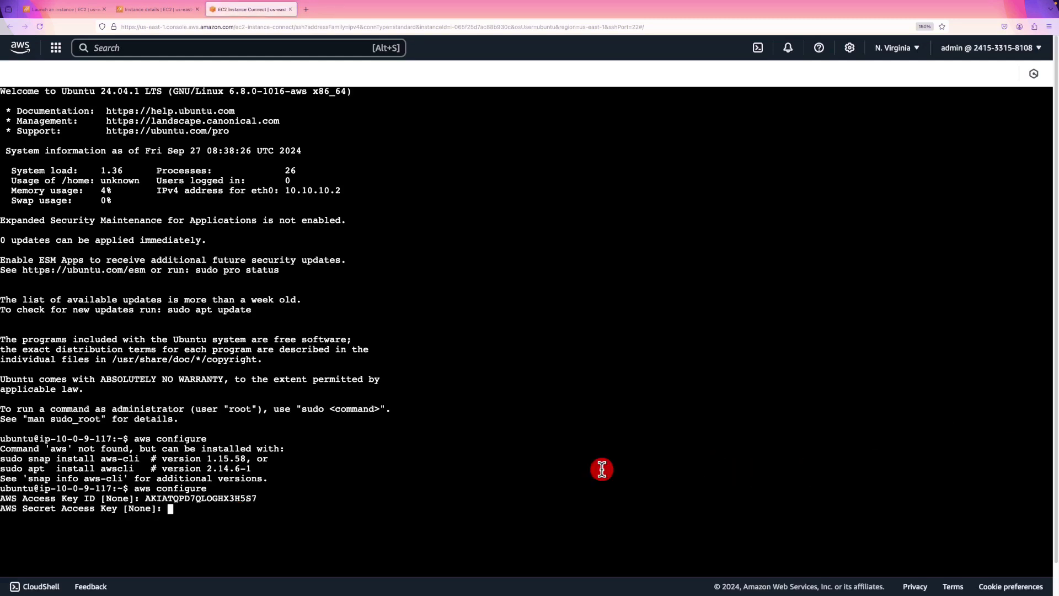
{"action": "key", "text": "Return"}
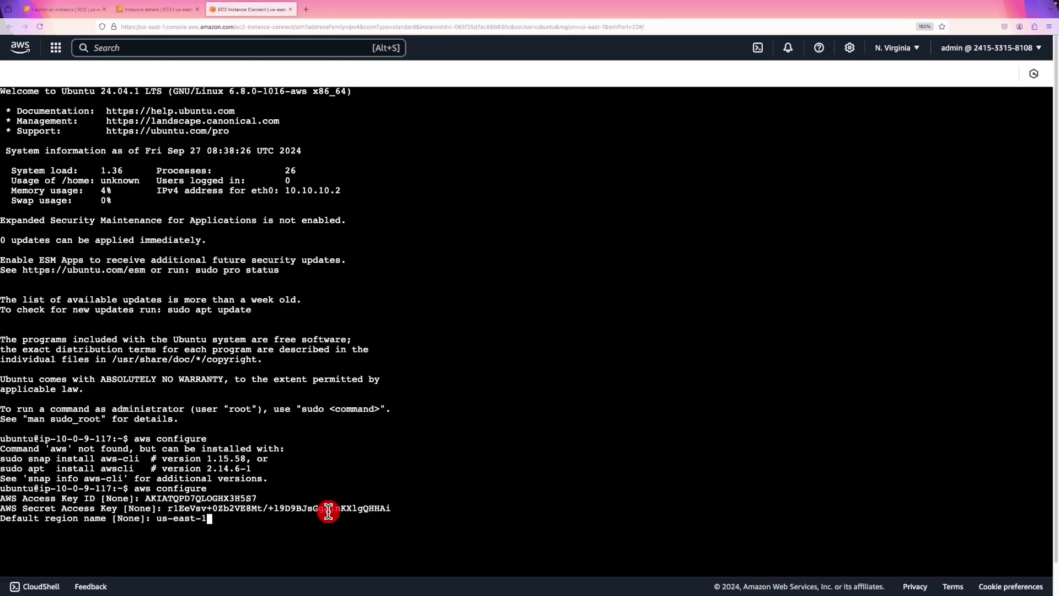
{"action": "key", "text": "Return"}
{"action": "key", "text": "Return"}
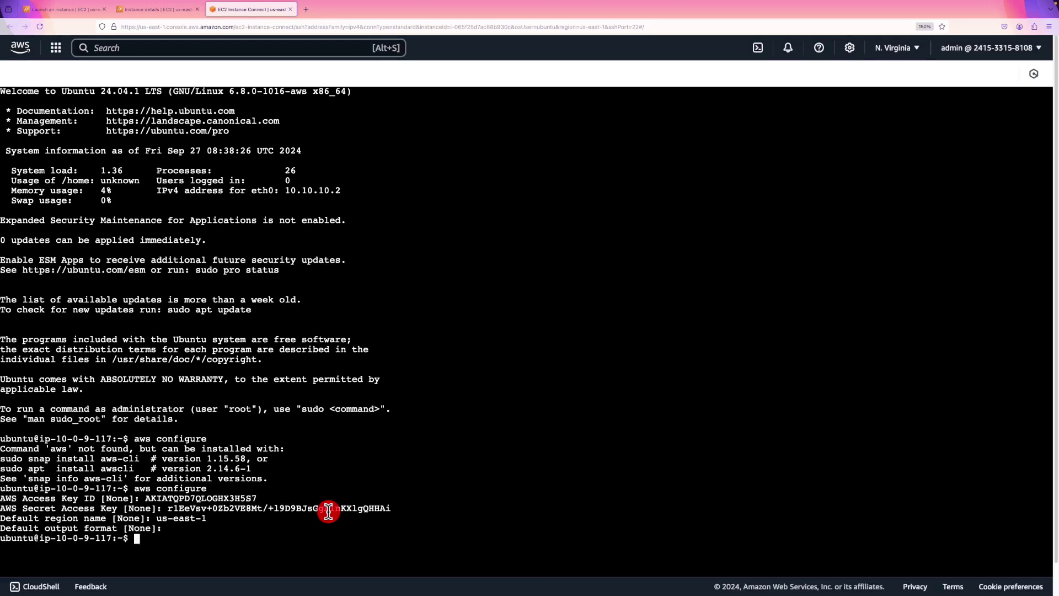
{"action": "left_click_drag", "start_coordinate": [392, 509], "coordinate": [5, 495]}
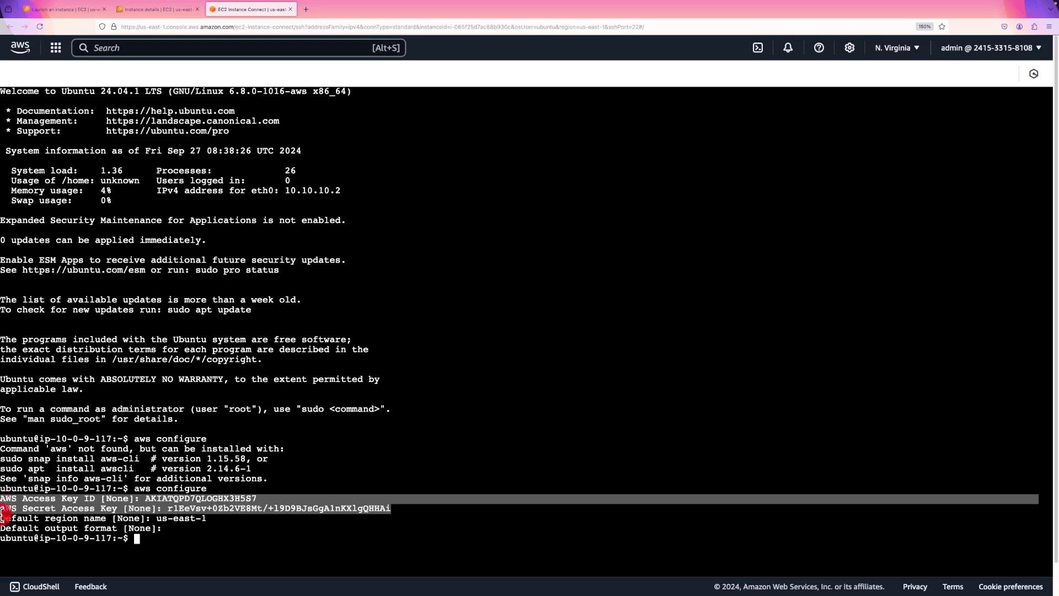
{"action": "left_click", "coordinate": [469, 489]}
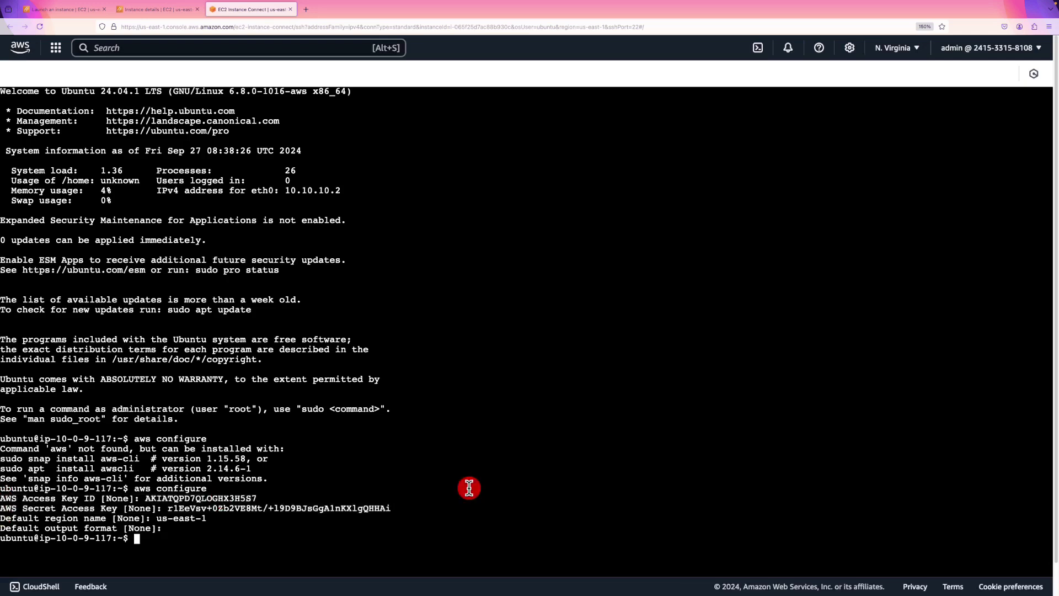
Paste and run 'aws eks update-kubeconfig --region us-east-1 --name privateEKSCluster' in the terminal.
{"action": "right_click", "coordinate": [468, 489]}
{"action": "left_click", "coordinate": [488, 502]}
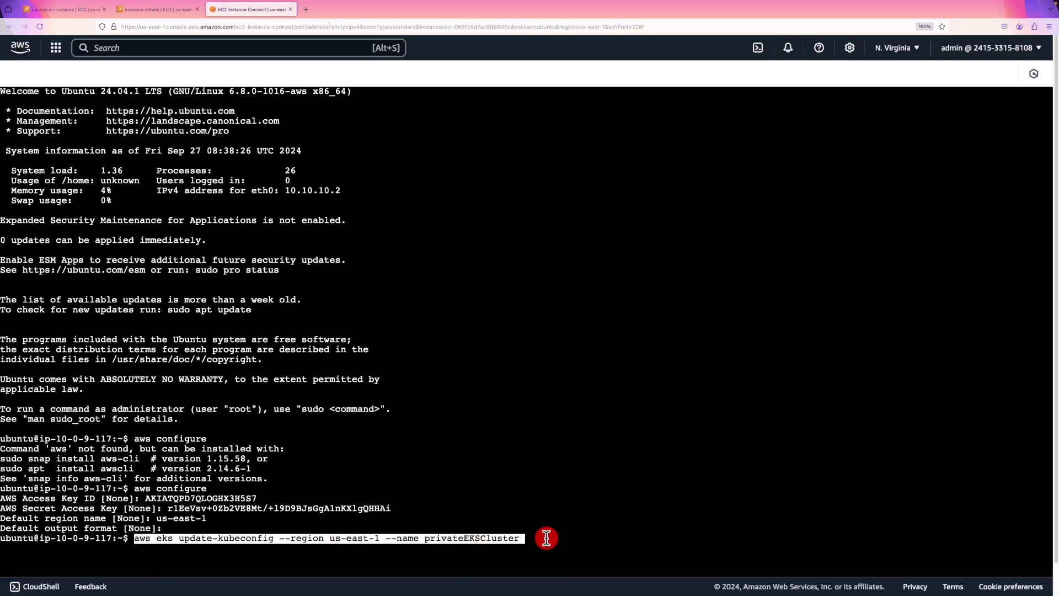
{"action": "key", "text": "Return"}
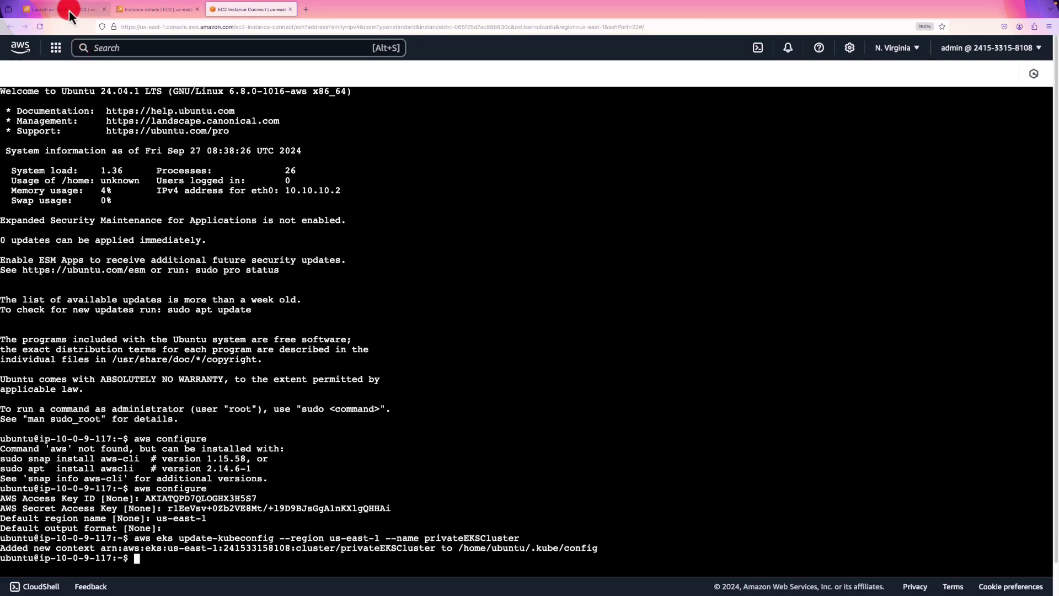
Find EKS, open privateEKSCluster's details and show its Networking section.
{"action": "left_click", "coordinate": [70, 15]}
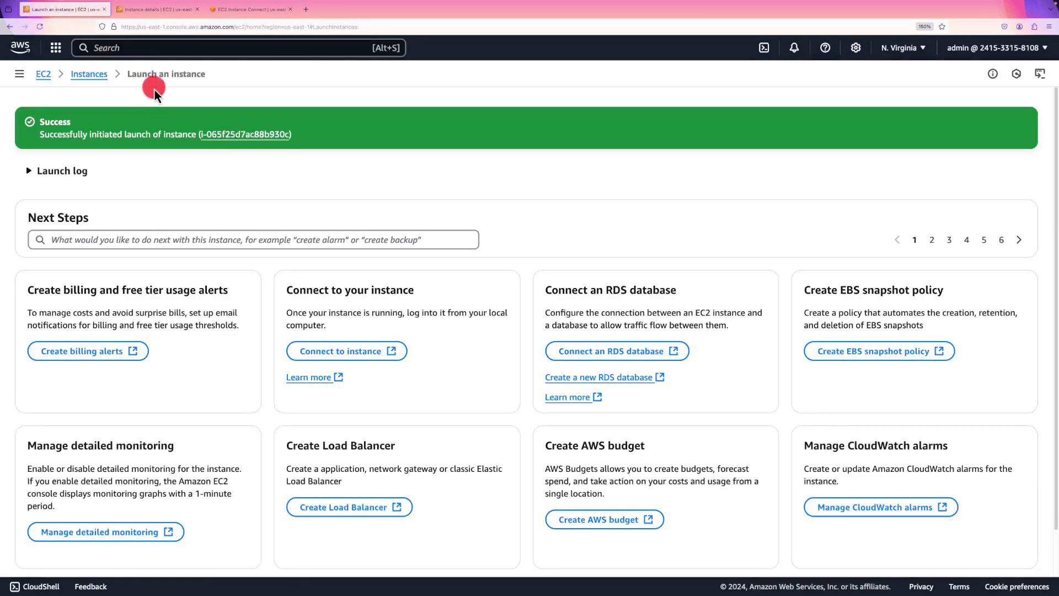
{"action": "left_click", "coordinate": [121, 48]}
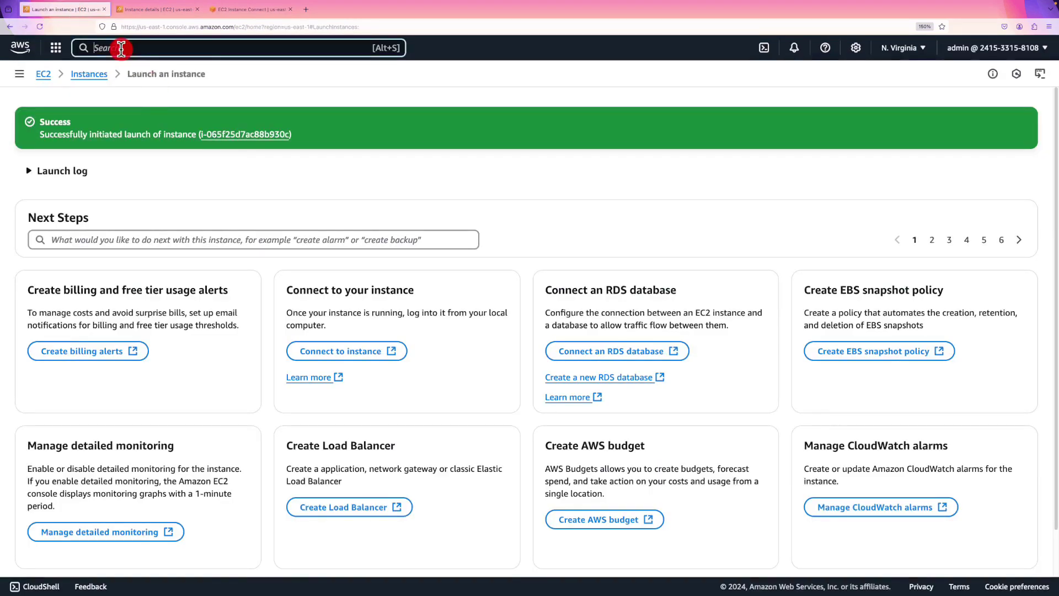
{"action": "type", "text": "eks"}
{"action": "key", "text": "Return"}
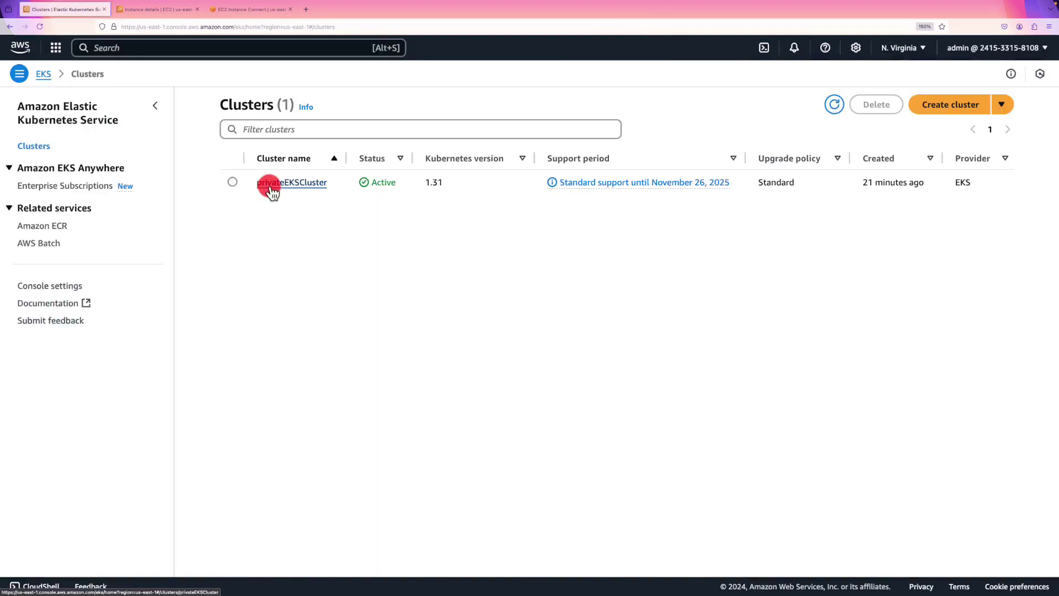
{"action": "left_click", "coordinate": [270, 189]}
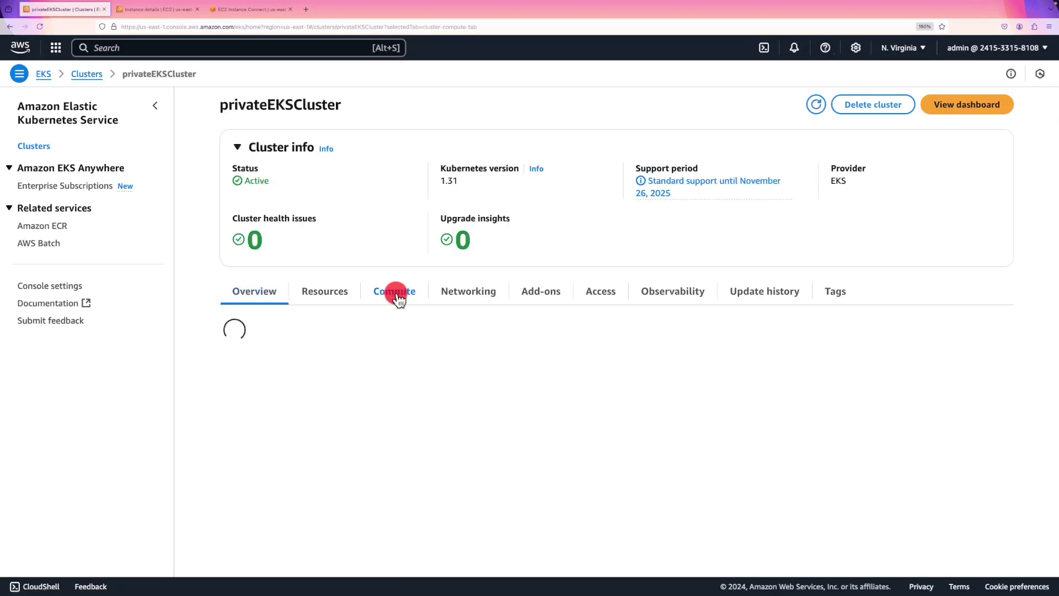
{"action": "scroll", "coordinate": [340, 517], "scroll_direction": "down", "scroll_amount": 2}
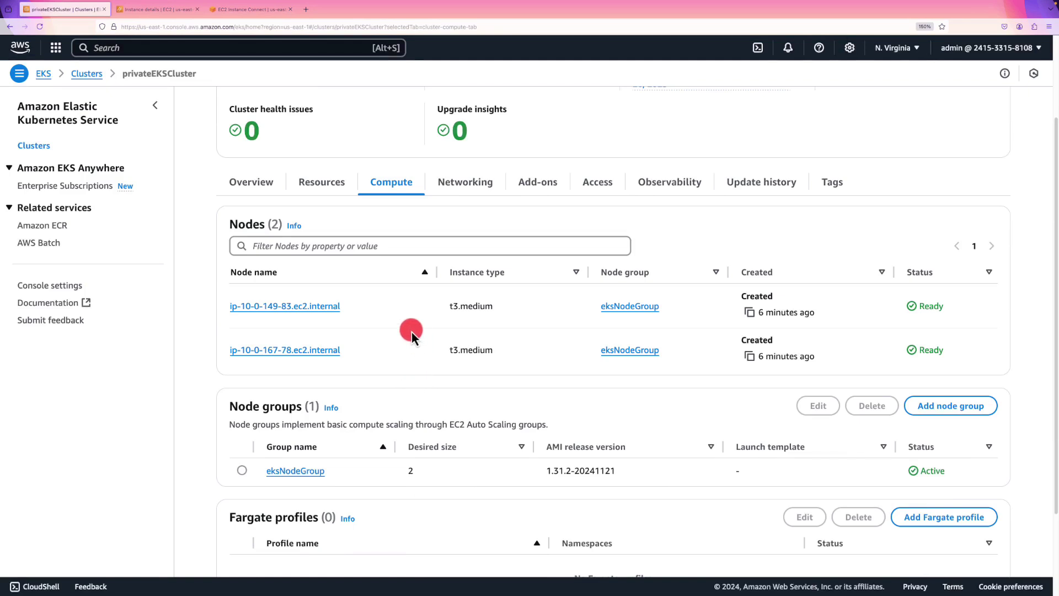
{"action": "left_click", "coordinate": [465, 181]}
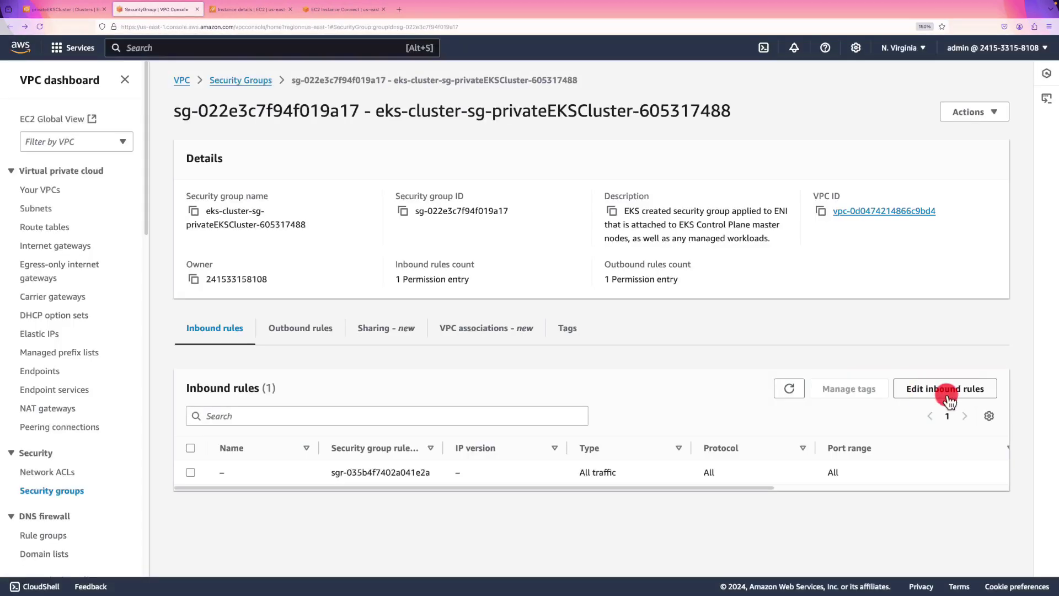
Add a Custom TCP port 443 inbound rule from jumpBoxSG described 'Allow Jump Box Access', then save.
{"action": "left_click", "coordinate": [949, 390]}
{"action": "left_click", "coordinate": [74, 294]}
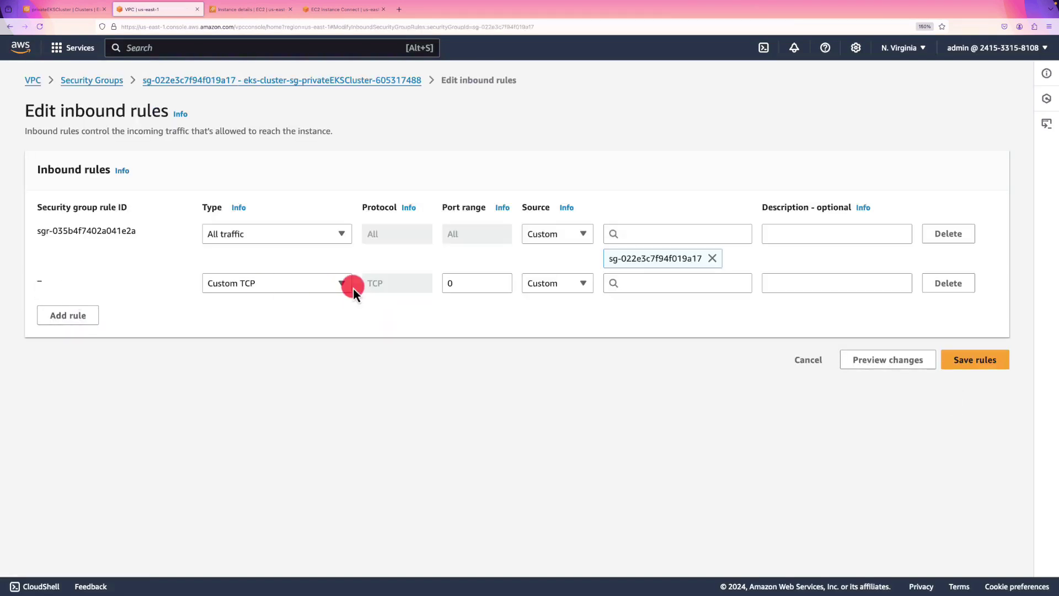
{"action": "double_click", "coordinate": [459, 284]}
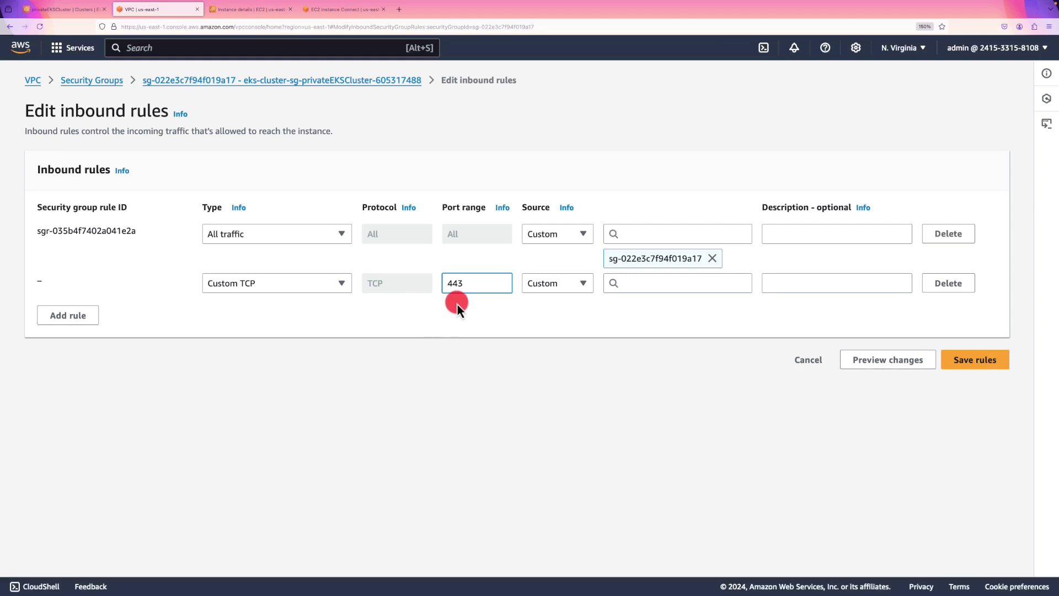
{"action": "left_click", "coordinate": [634, 284]}
{"action": "scroll", "coordinate": [722, 389], "scroll_direction": "down", "scroll_amount": 3}
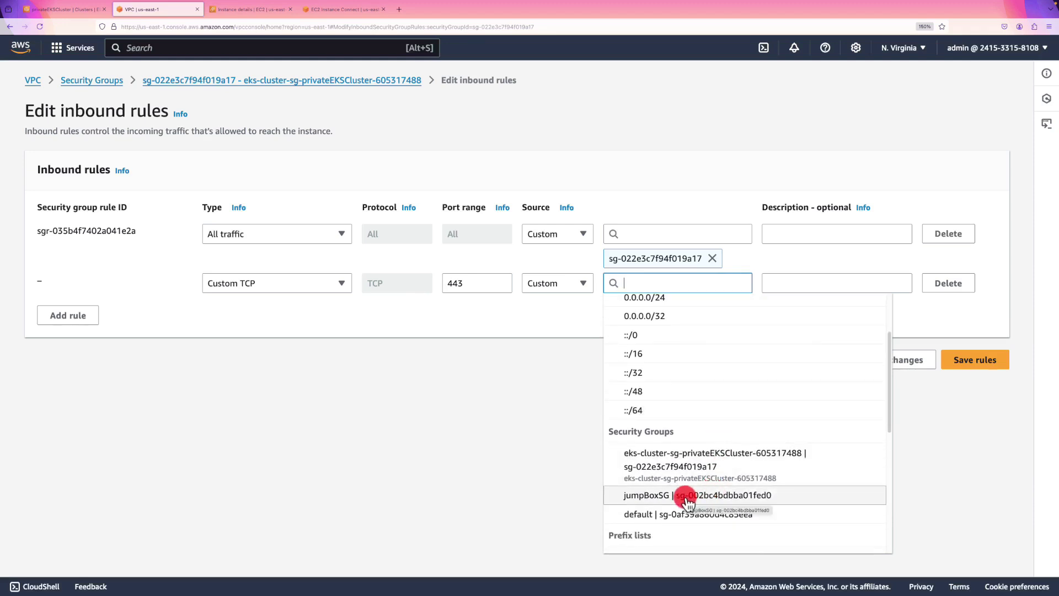
{"action": "left_click", "coordinate": [686, 502]}
{"action": "left_click", "coordinate": [801, 283]}
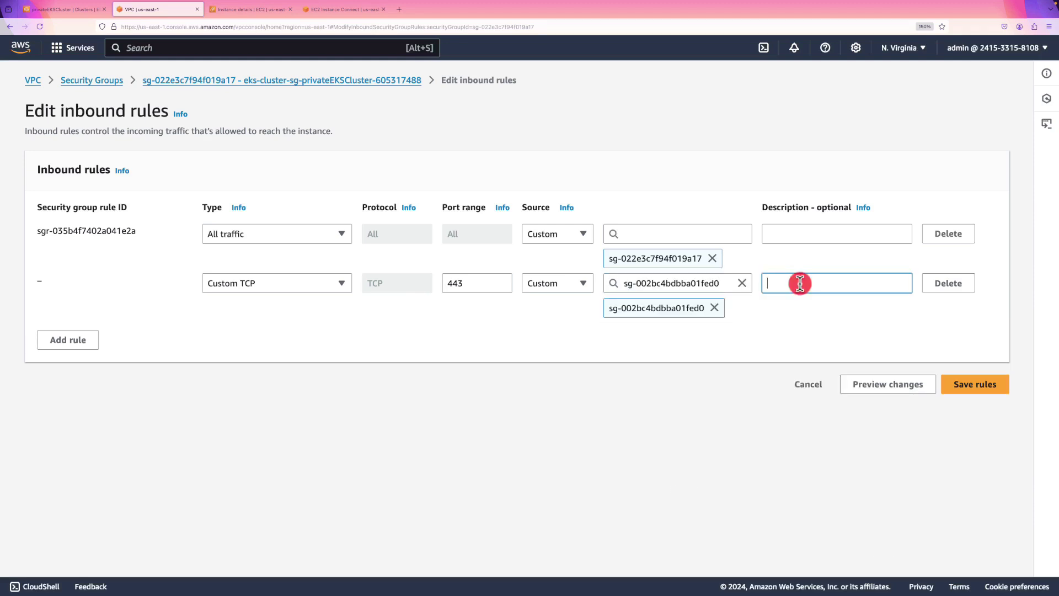
{"action": "type", "text": "Allow J"}
{"action": "type", "text": "ump Box Access"}
{"action": "left_click", "coordinate": [982, 392]}
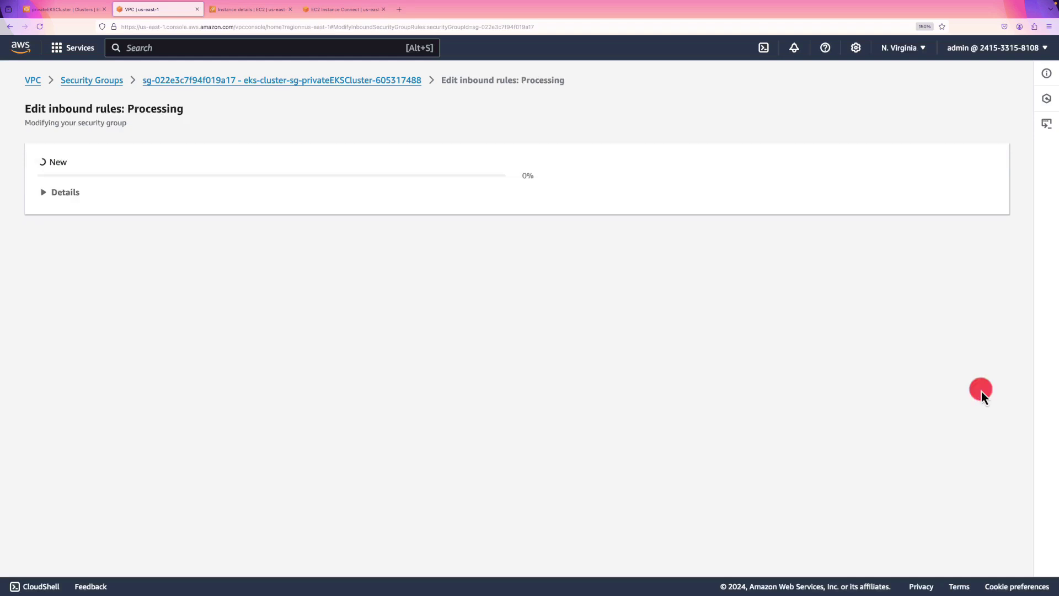
On jumpBox, page through 'aws eks describe-cluster' output, then list the two Ready nodes with 'kubectl get node'.
{"action": "left_click", "coordinate": [348, 9]}
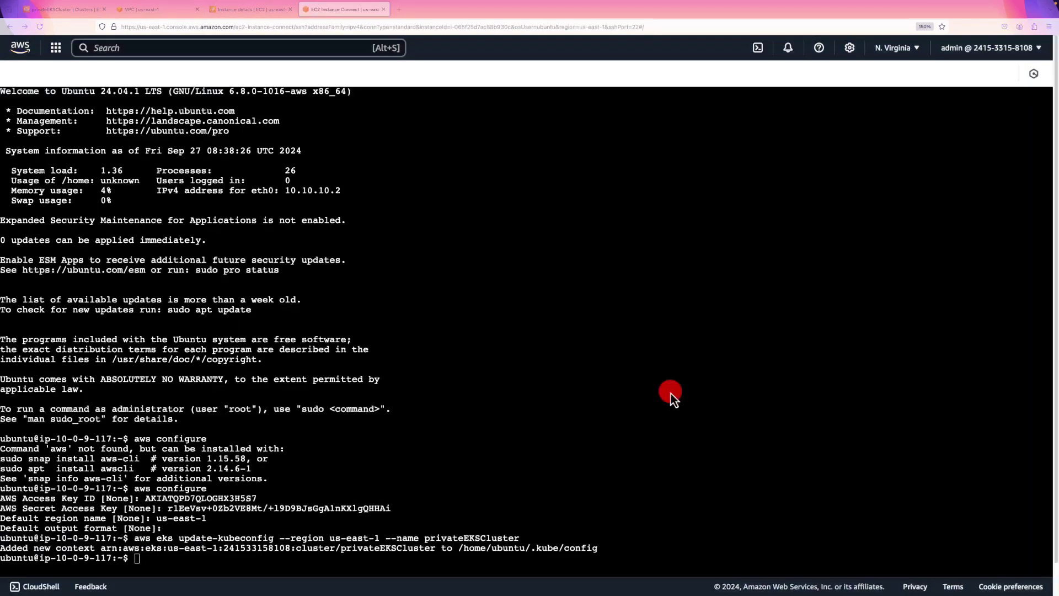
{"action": "type", "text": "clear"}
{"action": "key", "text": "Return"}
{"action": "right_click", "coordinate": [563, 283]}
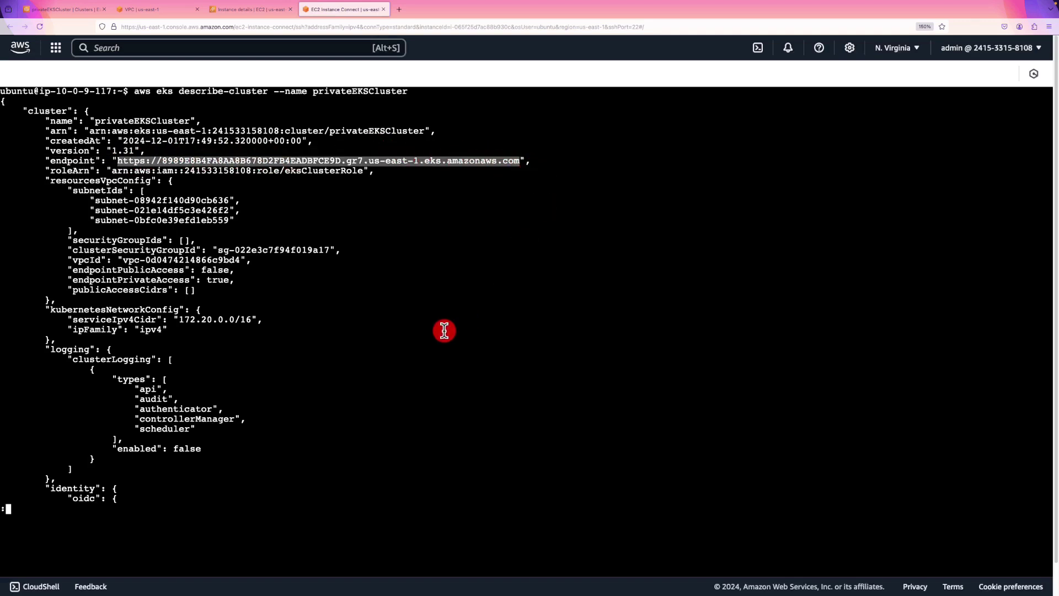
{"action": "key", "text": "Down"}
{"action": "key", "text": "Down"}
{"action": "scroll", "coordinate": [455, 364], "scroll_direction": "down", "scroll_amount": 3}
{"action": "scroll", "coordinate": [461, 372], "scroll_direction": "down", "scroll_amount": 5}
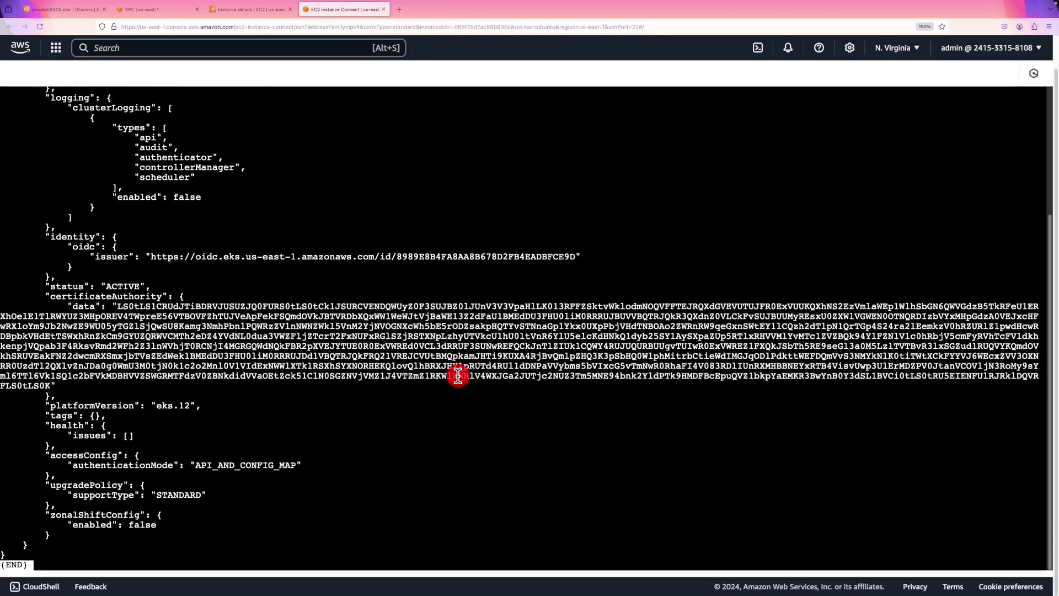
{"action": "key", "text": "q"}
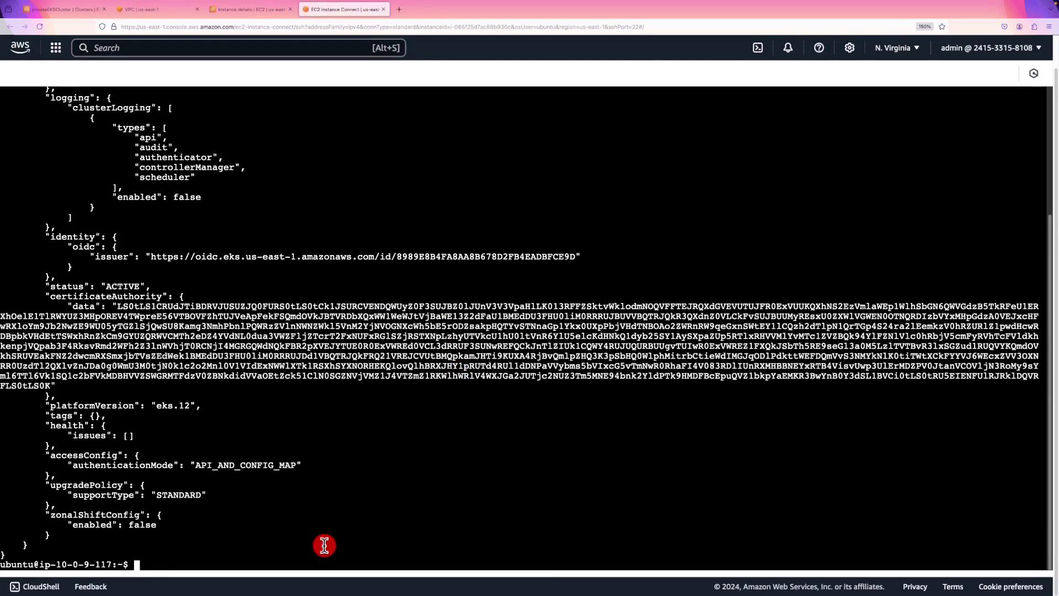
{"action": "type", "text": "kubectl get node"}
{"action": "key", "text": "Return"}
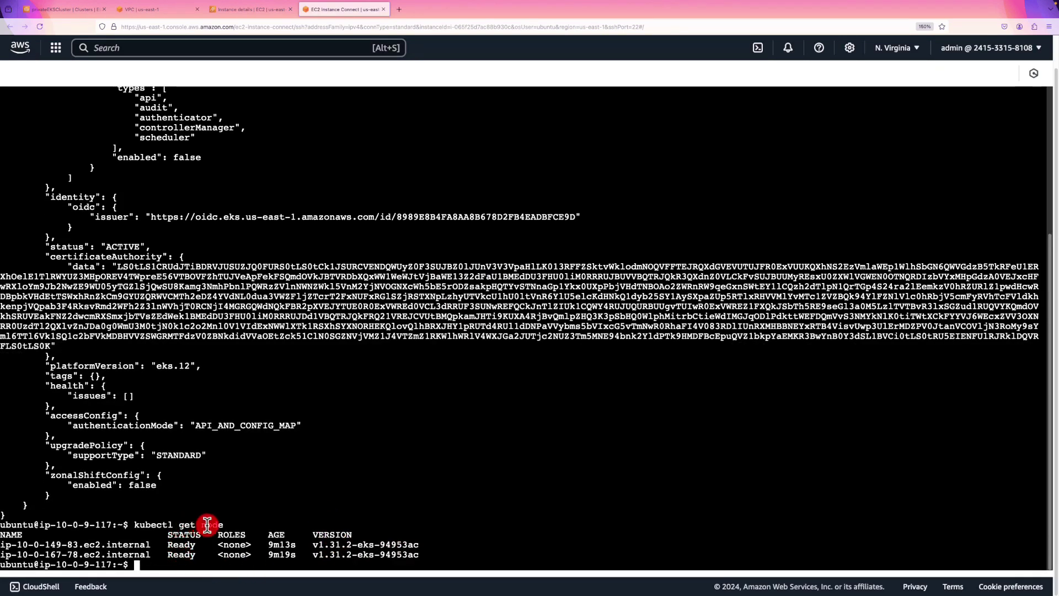
{"action": "left_click_drag", "start_coordinate": [431, 556], "coordinate": [5, 547]}
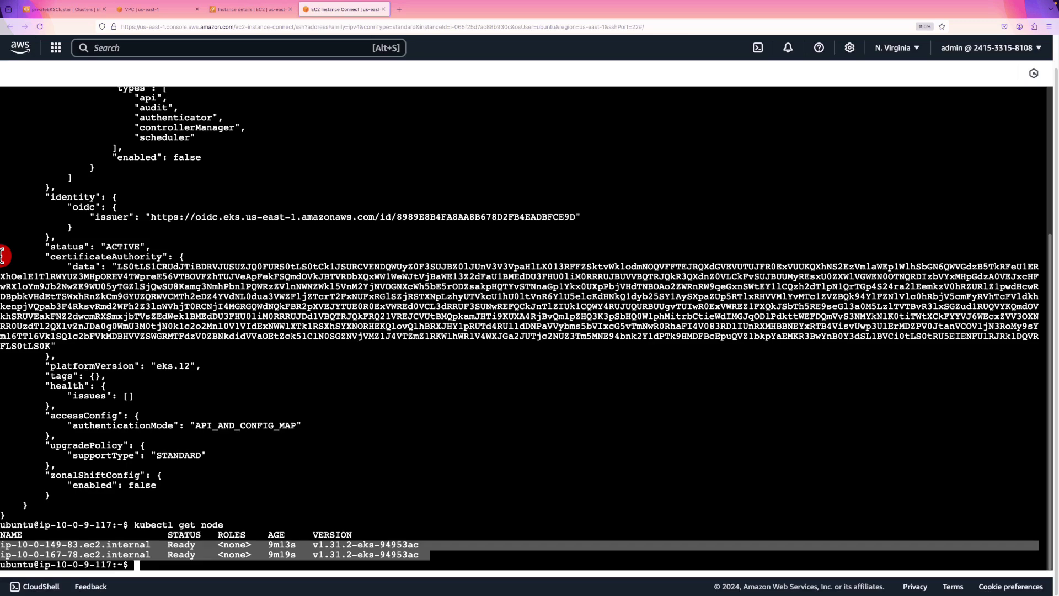
In the EKS tab, delete eksNodeGroup from Compute and return to the privateEKSCluster overview.
{"action": "left_click", "coordinate": [142, 11]}
{"action": "left_click", "coordinate": [80, 18]}
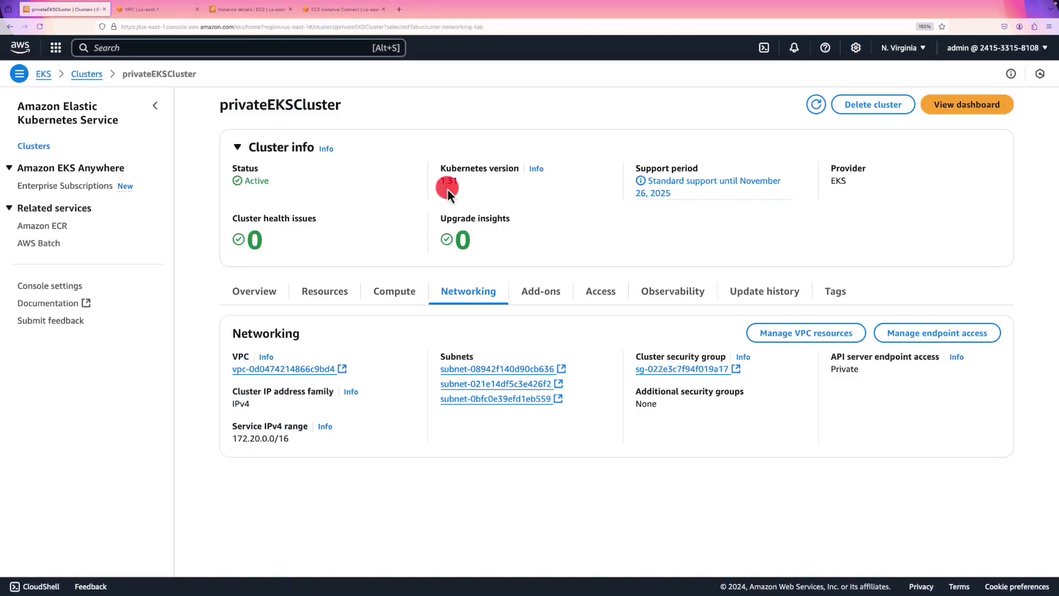
{"action": "left_click", "coordinate": [394, 291]}
{"action": "scroll", "coordinate": [874, 460], "scroll_direction": "down", "scroll_amount": 3}
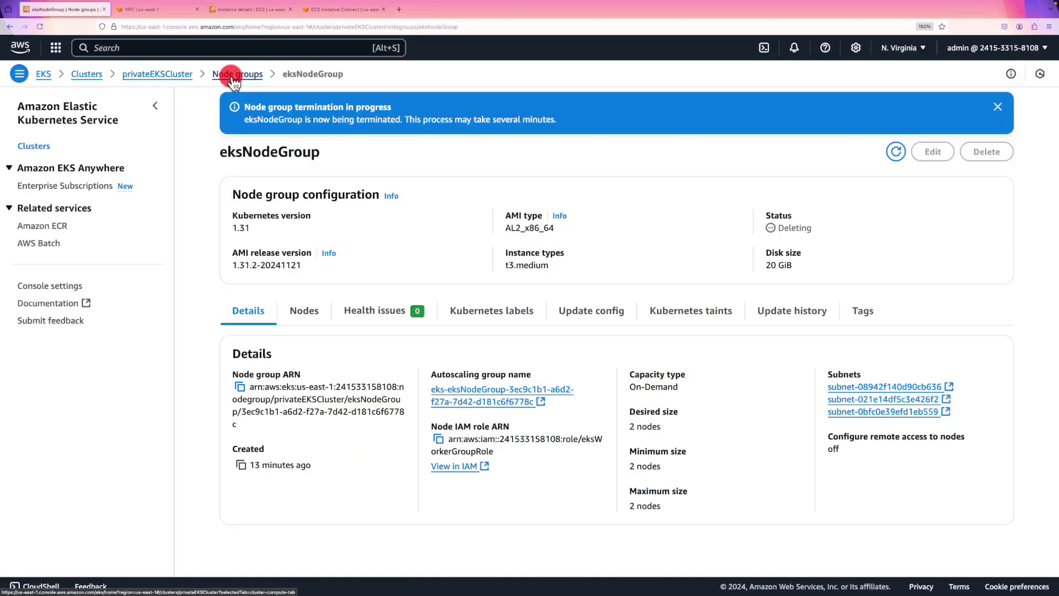
{"action": "left_click", "coordinate": [179, 76]}
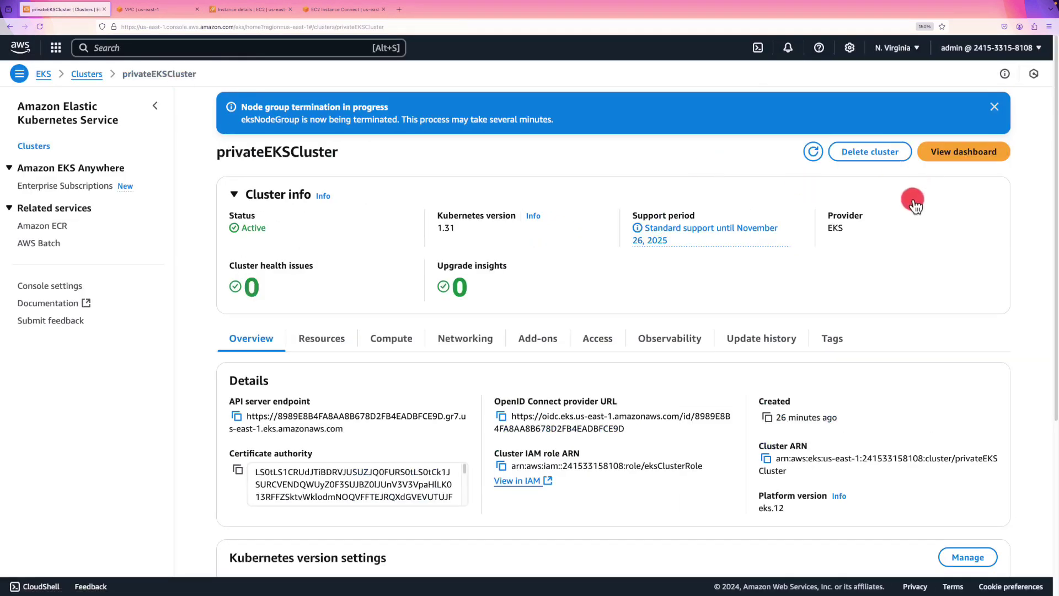